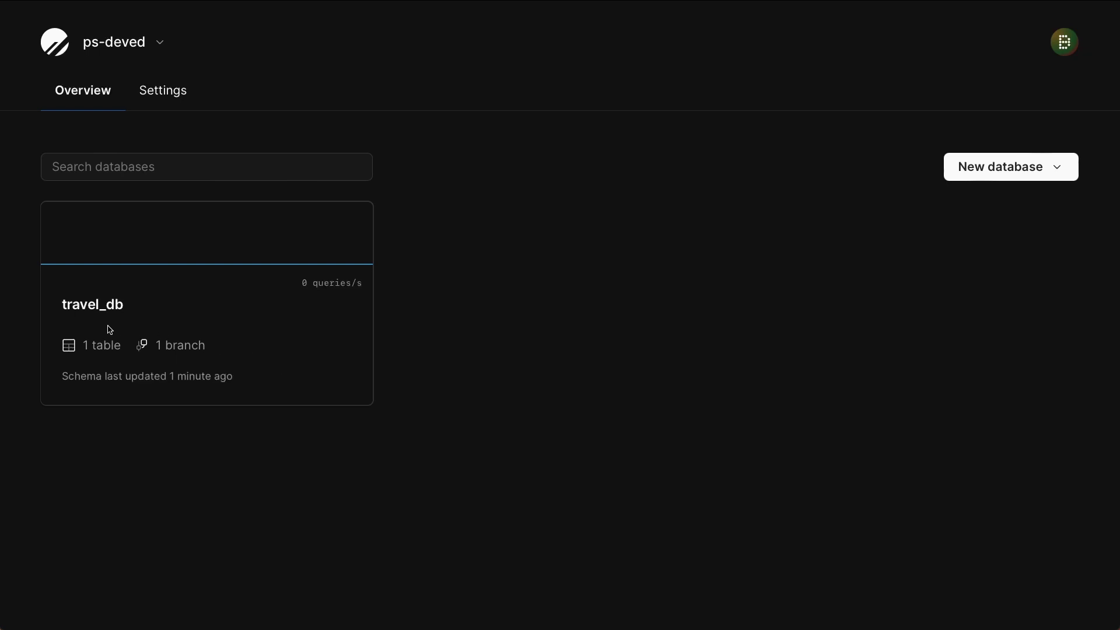
Open the travel_db database in the ps-deved organization and view its branches
{"action": "left_click", "coordinate": [274, 323]}
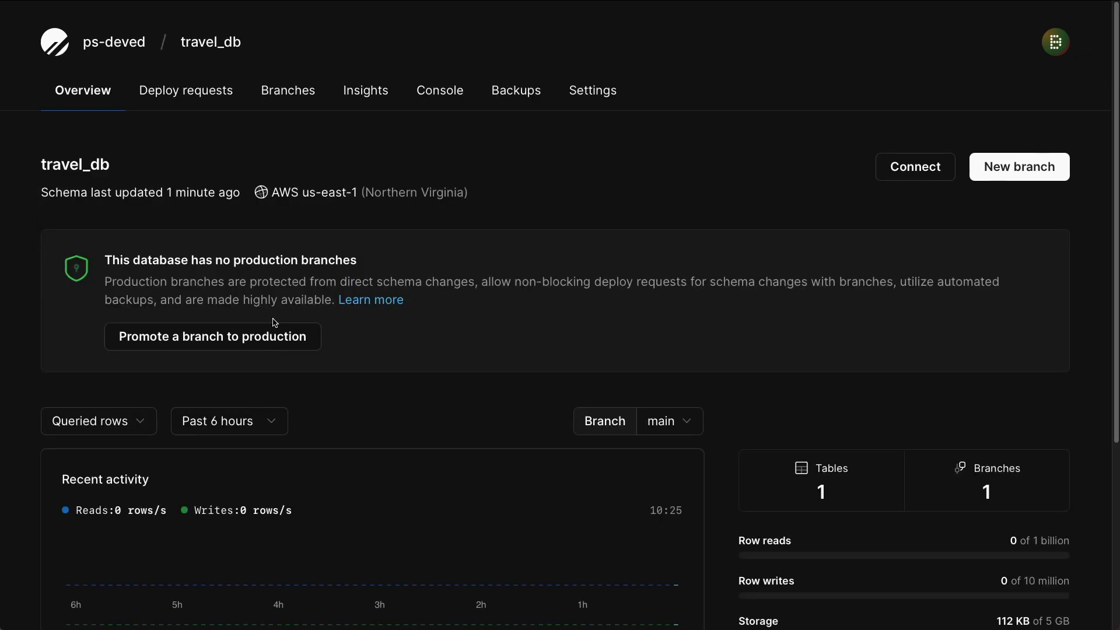
{"action": "left_click", "coordinate": [285, 104]}
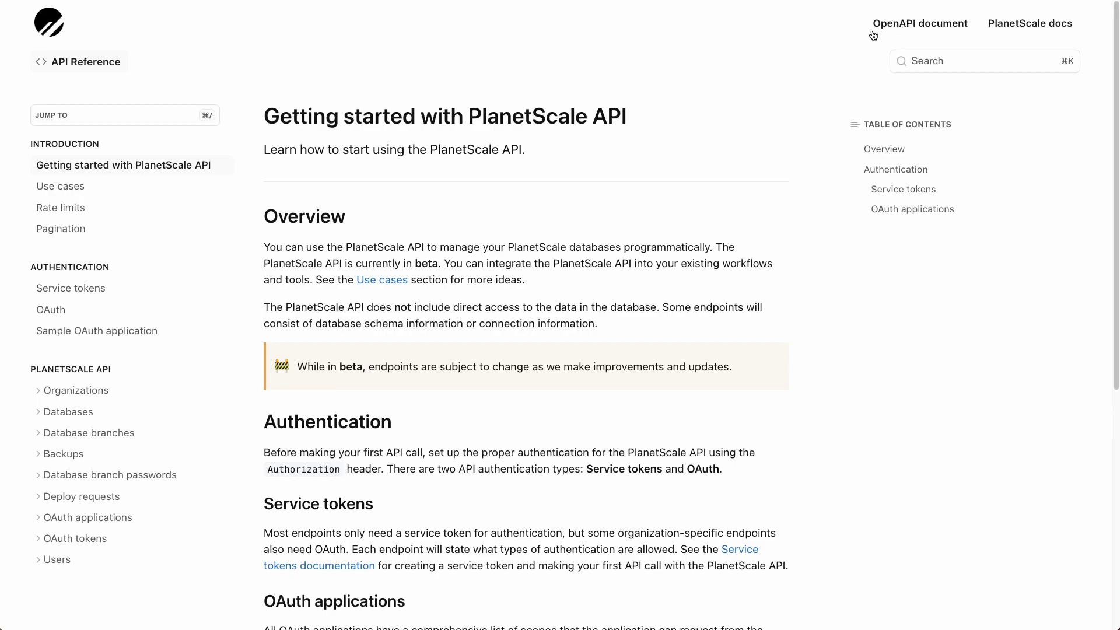
Download the OpenAPI document from the PlanetScale API reference to the Downloads folder as openapi-spec.json
{"action": "right_click", "coordinate": [904, 27]}
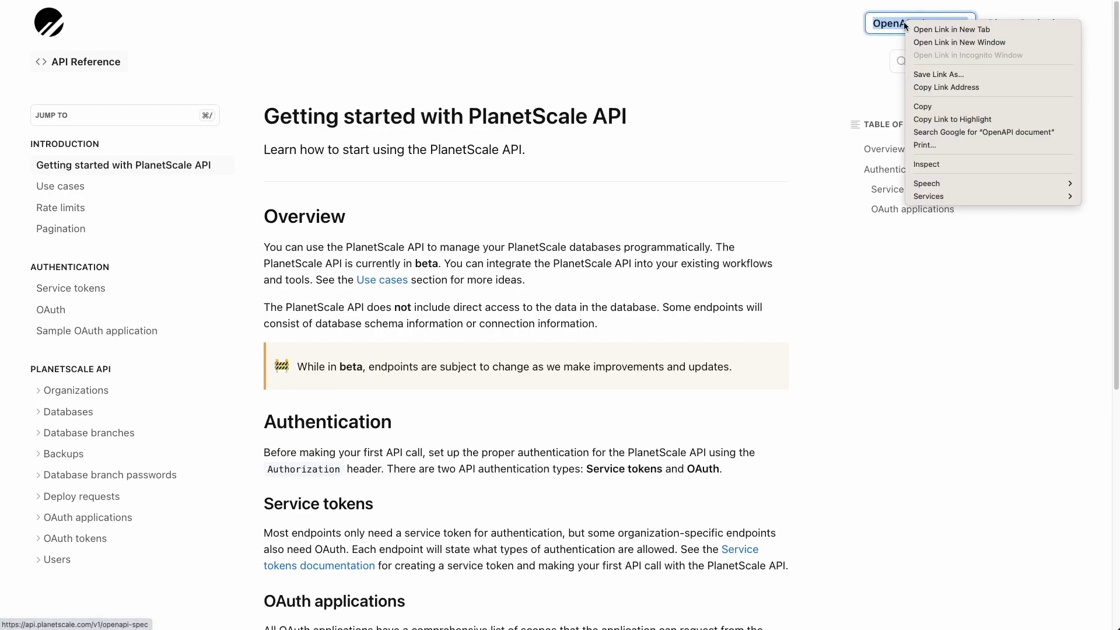
{"action": "left_click", "coordinate": [938, 74]}
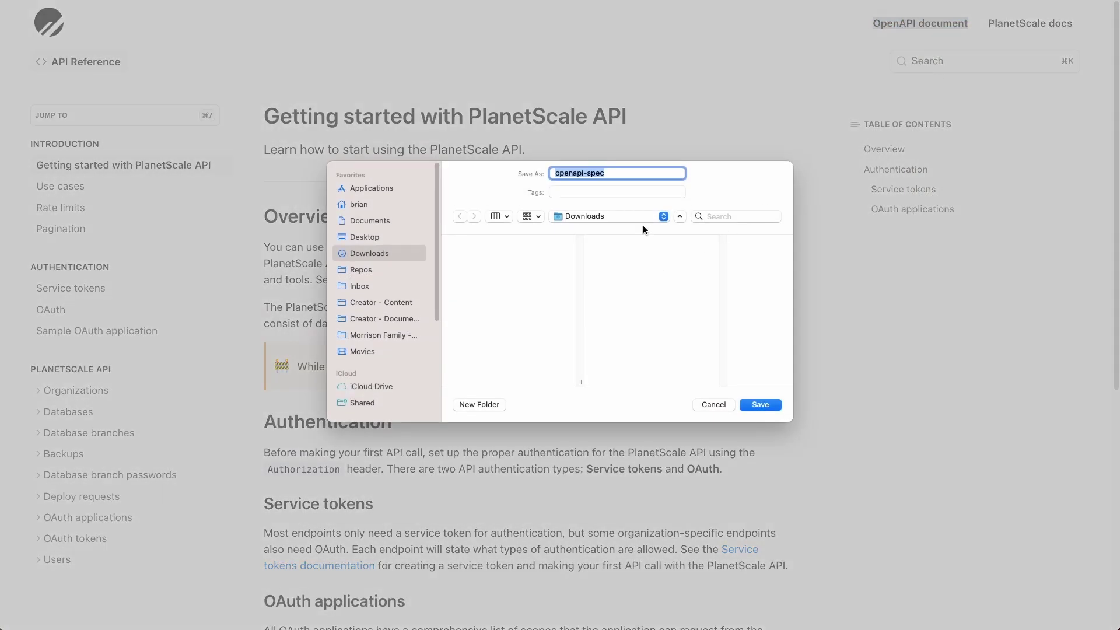
{"action": "left_click", "coordinate": [633, 175]}
{"action": "left_click", "coordinate": [752, 407]}
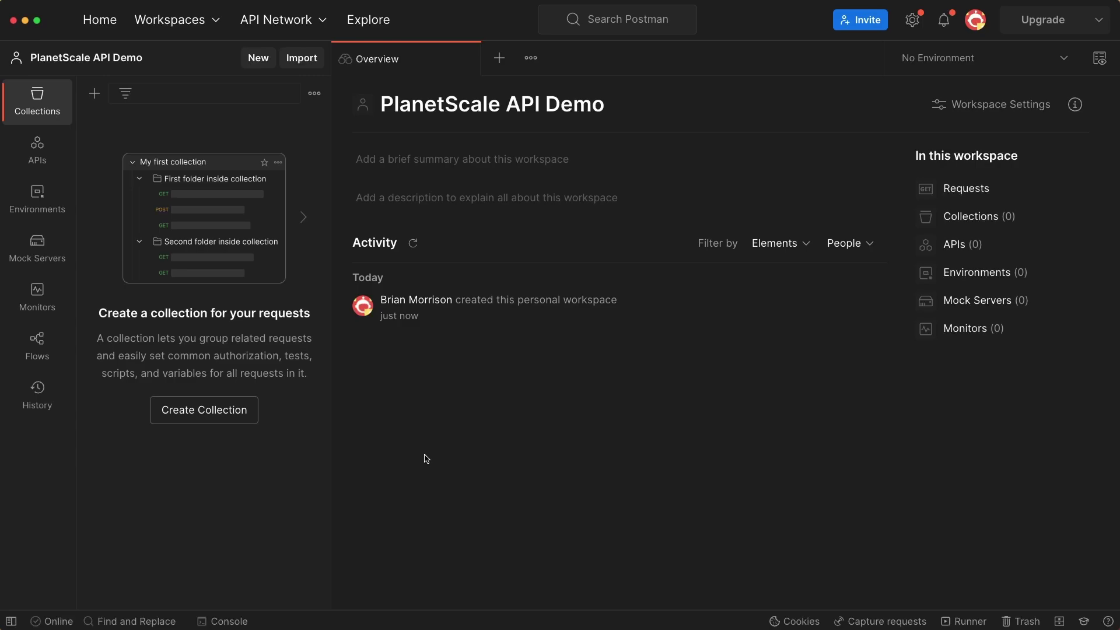
Switch to Postman and import openapi-spec.json from Downloads as the PlanetScale API
{"action": "left_click", "coordinate": [311, 68]}
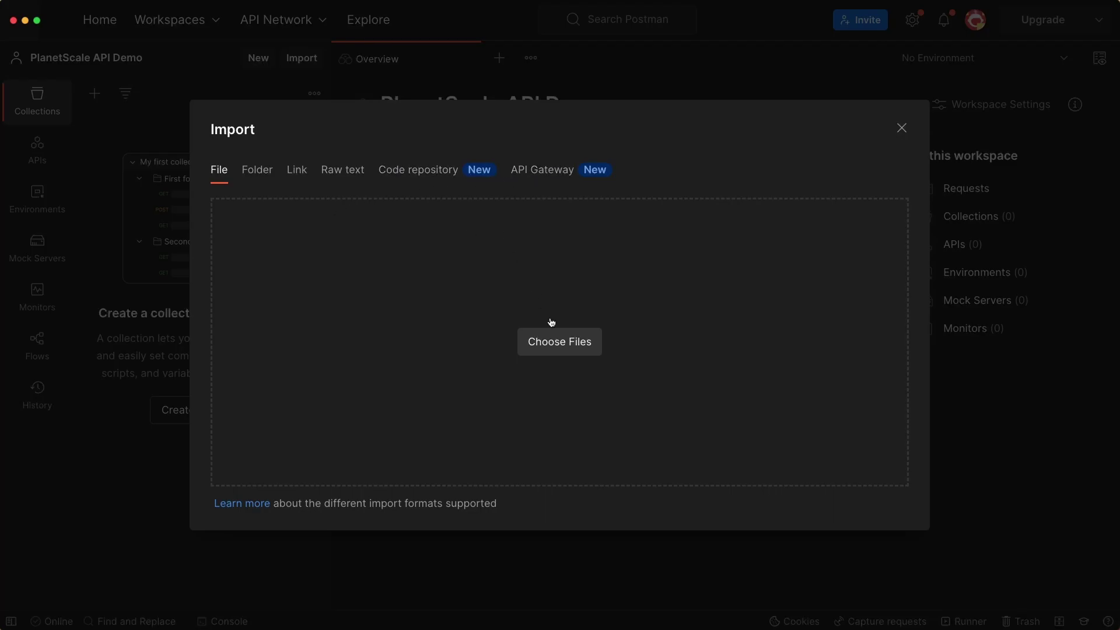
{"action": "left_click", "coordinate": [564, 352]}
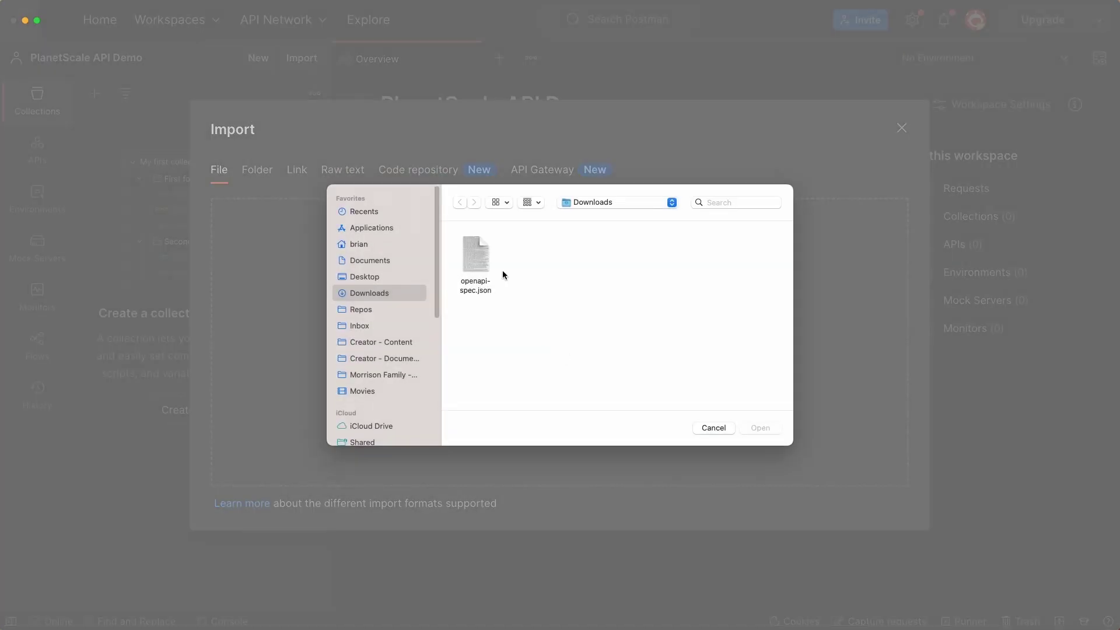
{"action": "left_click", "coordinate": [485, 268]}
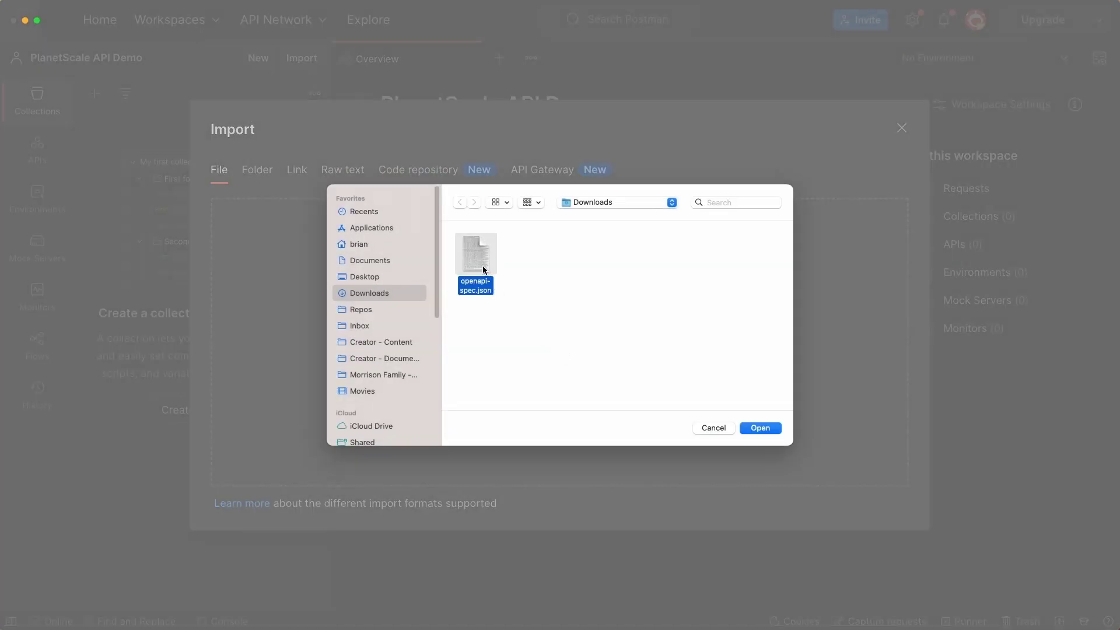
{"action": "double_click", "coordinate": [479, 266]}
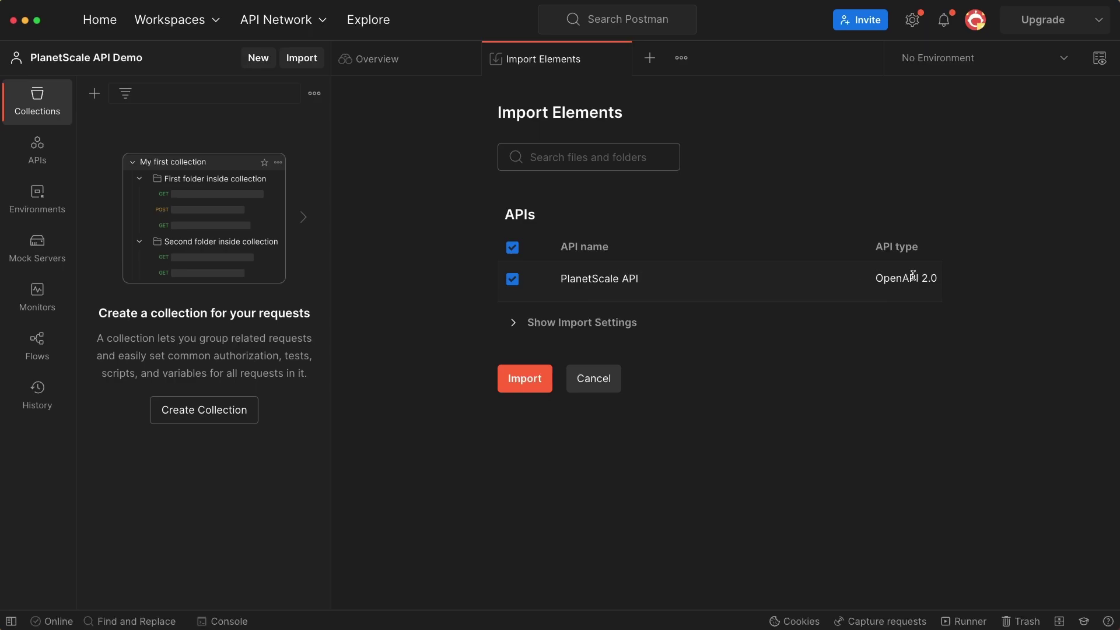
{"action": "left_click", "coordinate": [540, 381]}
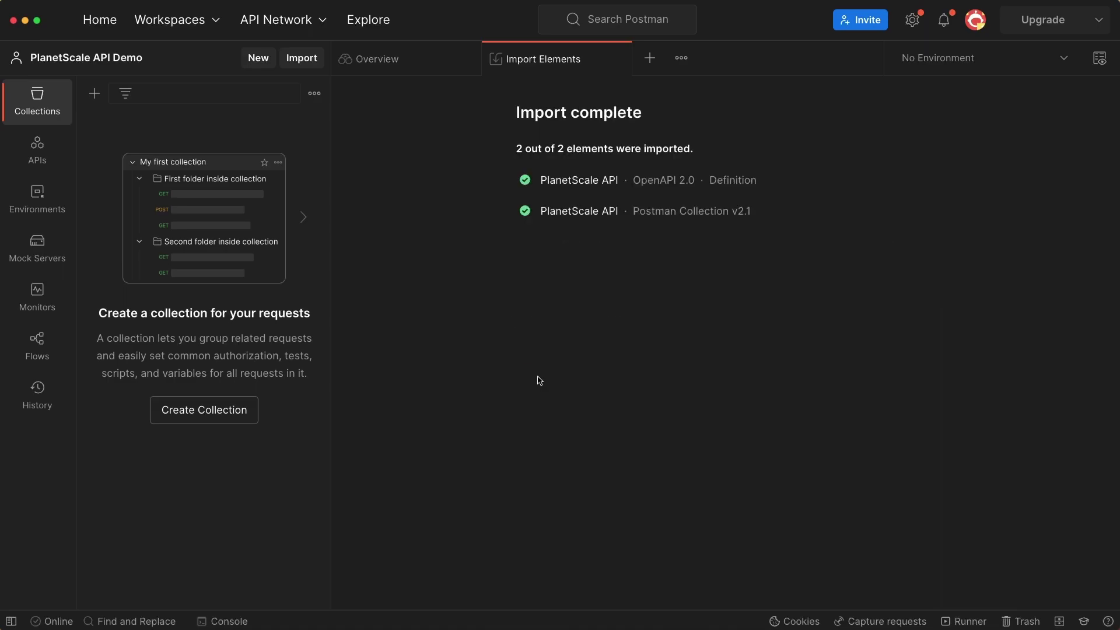
Expand the imported PlanetScale API collection down to organizations/{name} and open the Get an organization request
{"action": "left_click", "coordinate": [28, 166]}
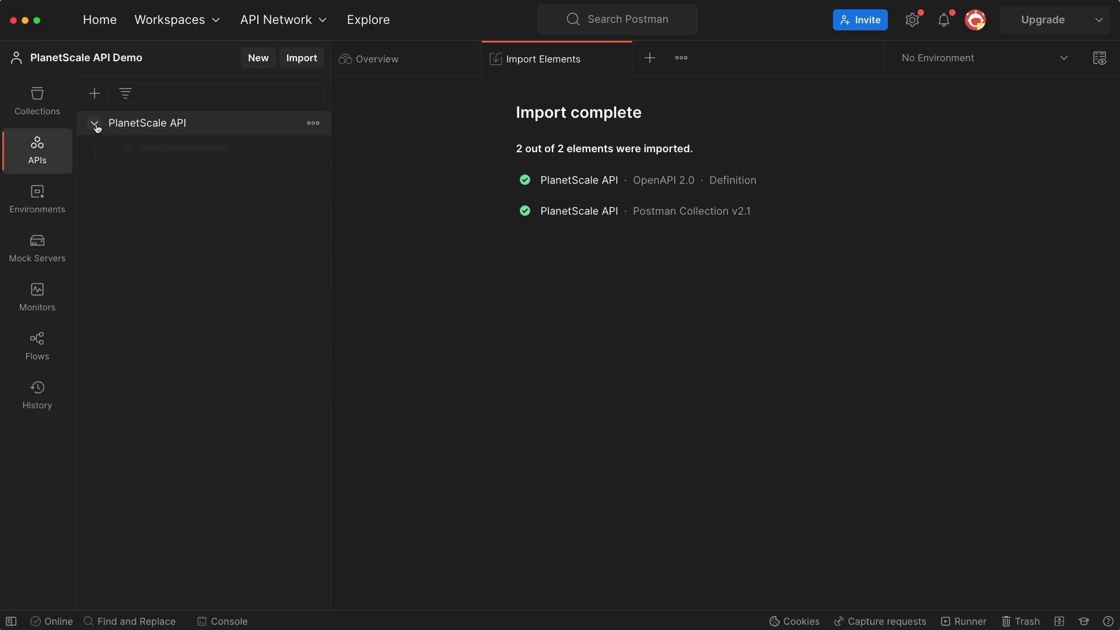
{"action": "left_click", "coordinate": [106, 172]}
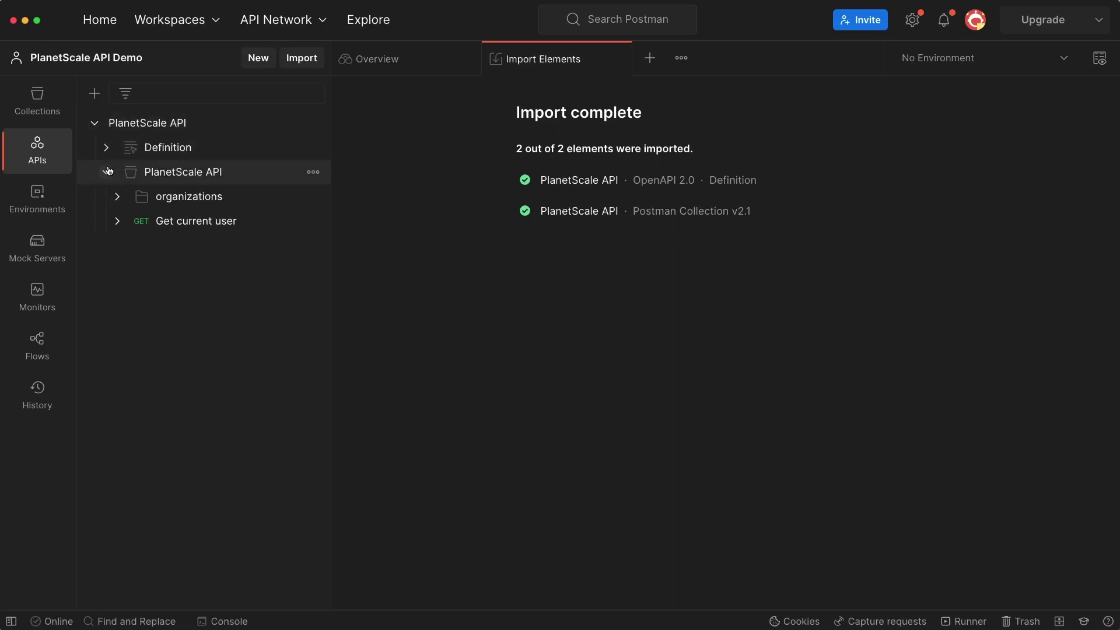
{"action": "left_click", "coordinate": [118, 196]}
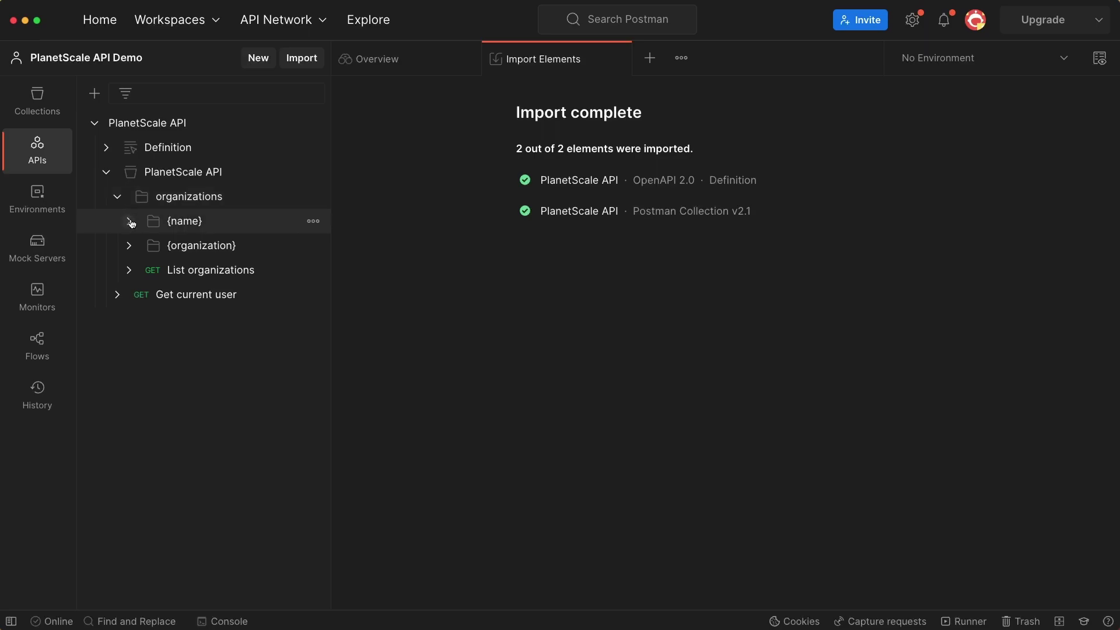
{"action": "left_click", "coordinate": [130, 221]}
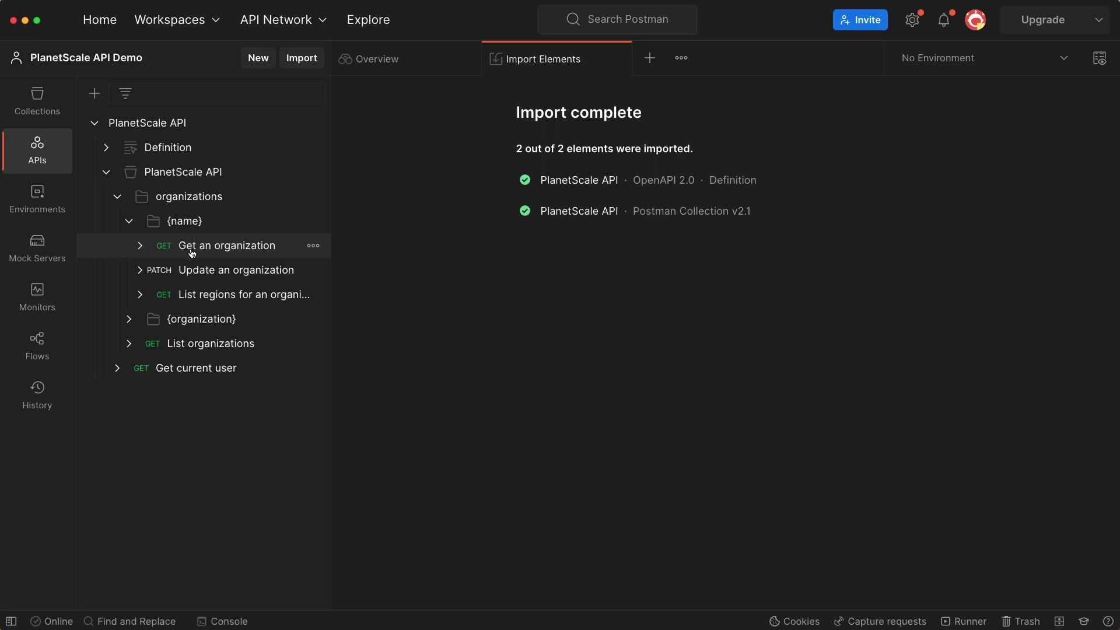
{"action": "left_click", "coordinate": [239, 251]}
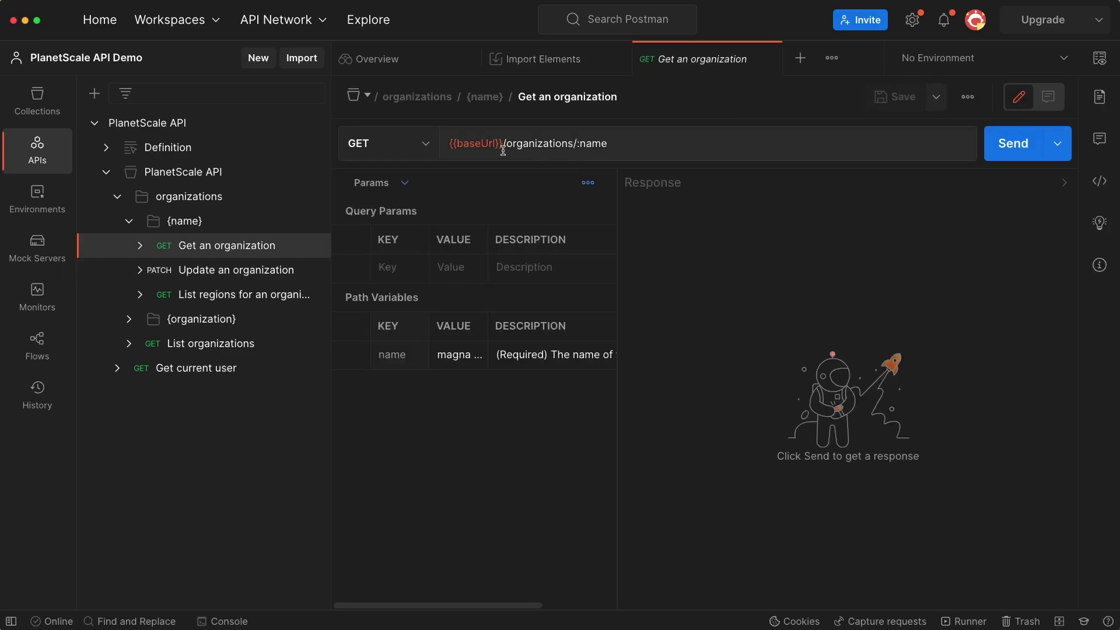
Examine the baseUrl variable, the URL path and the name path variable of the Get an organization request
{"action": "mouse_move", "coordinate": [484, 144]}
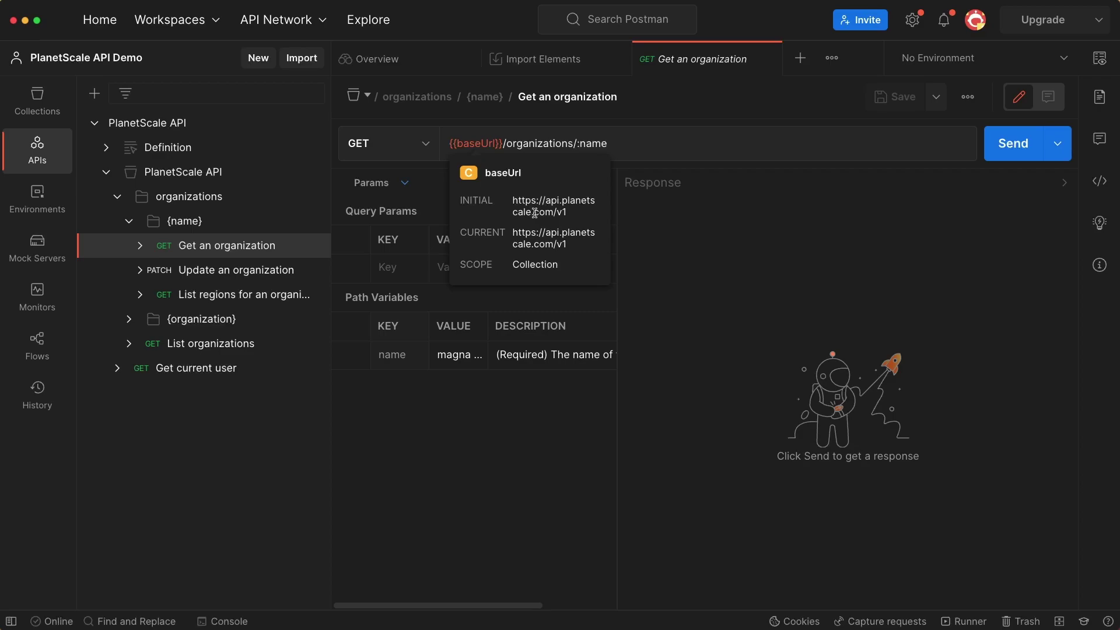
{"action": "left_click", "coordinate": [540, 146]}
{"action": "double_click", "coordinate": [530, 144]}
{"action": "left_click", "coordinate": [594, 143]}
{"action": "double_click", "coordinate": [594, 143]}
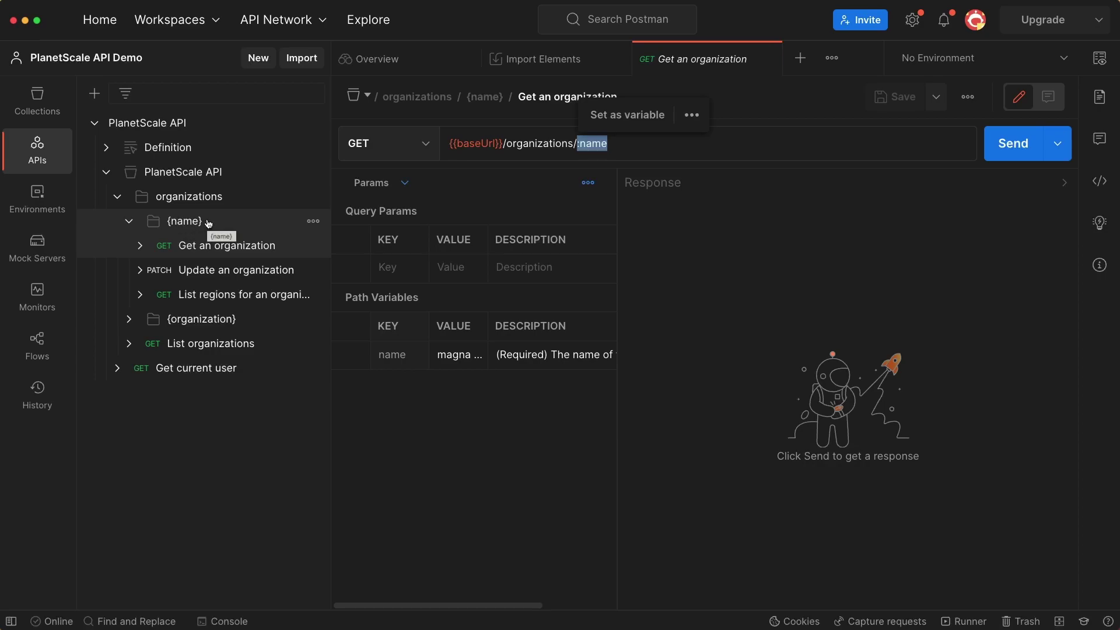
{"action": "left_click", "coordinate": [465, 376]}
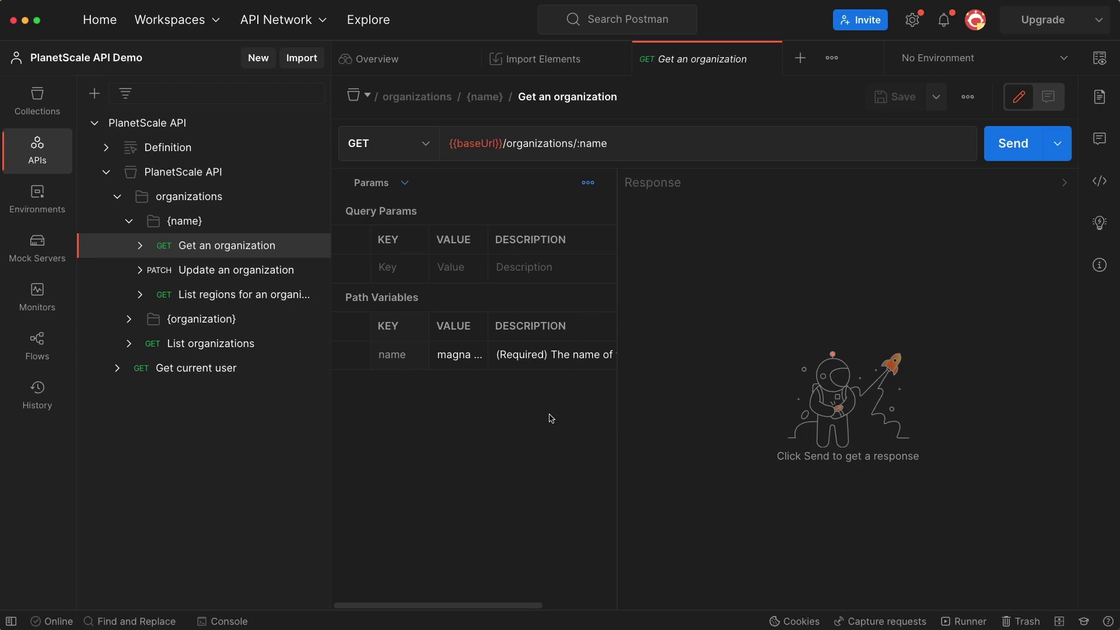
{"action": "left_click", "coordinate": [523, 429]}
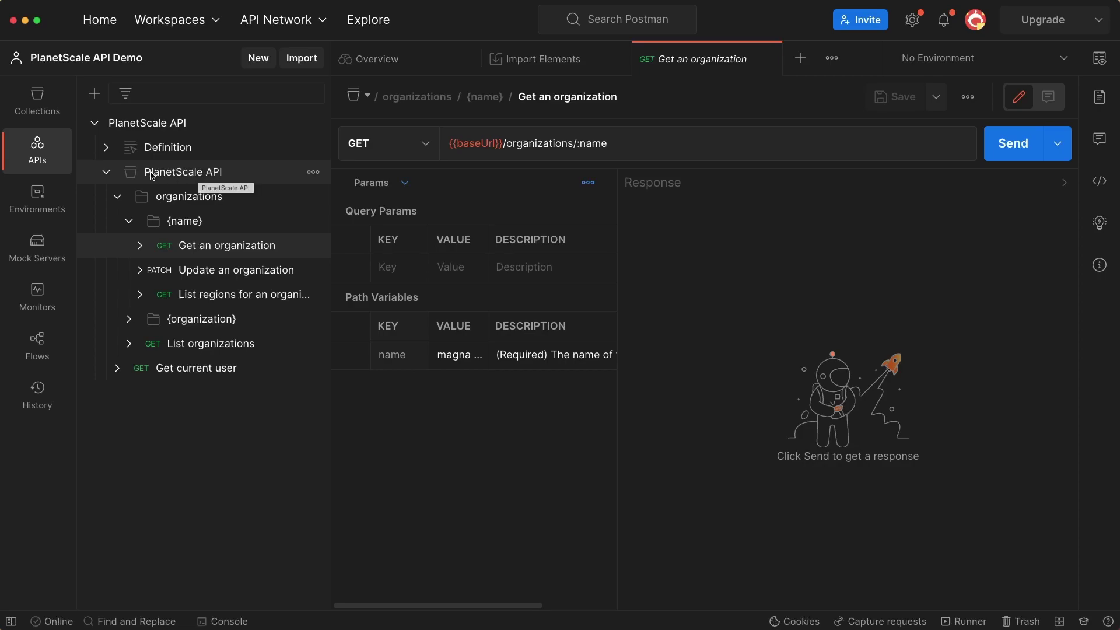
Open the PlanetScale API collection and examine the key and value of its API Key authorization
{"action": "left_click", "coordinate": [177, 177]}
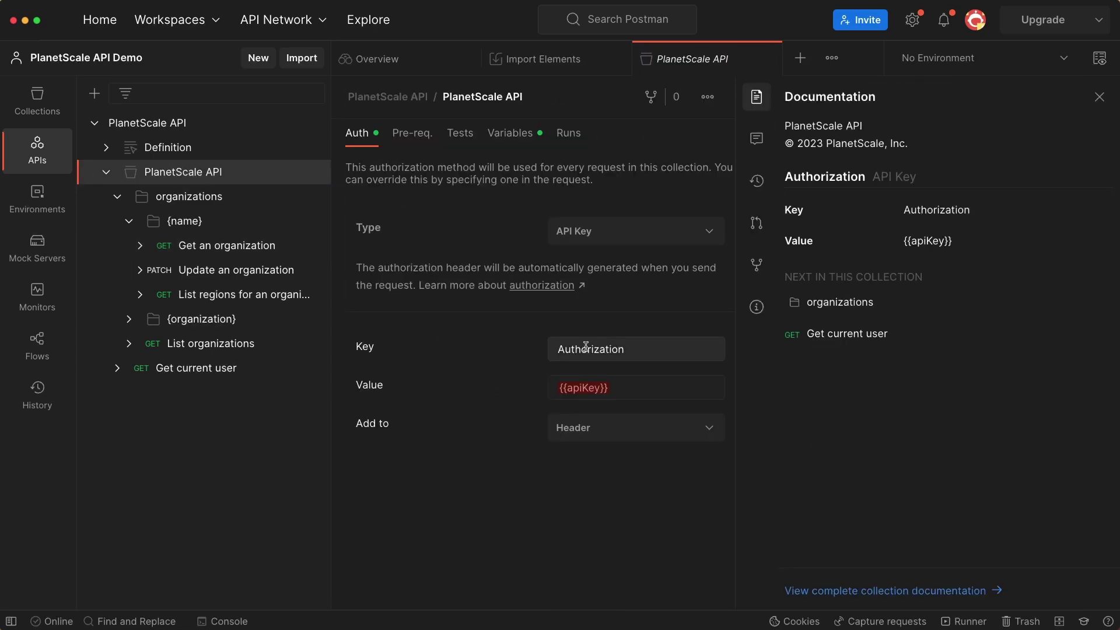
{"action": "mouse_move", "coordinate": [590, 380]}
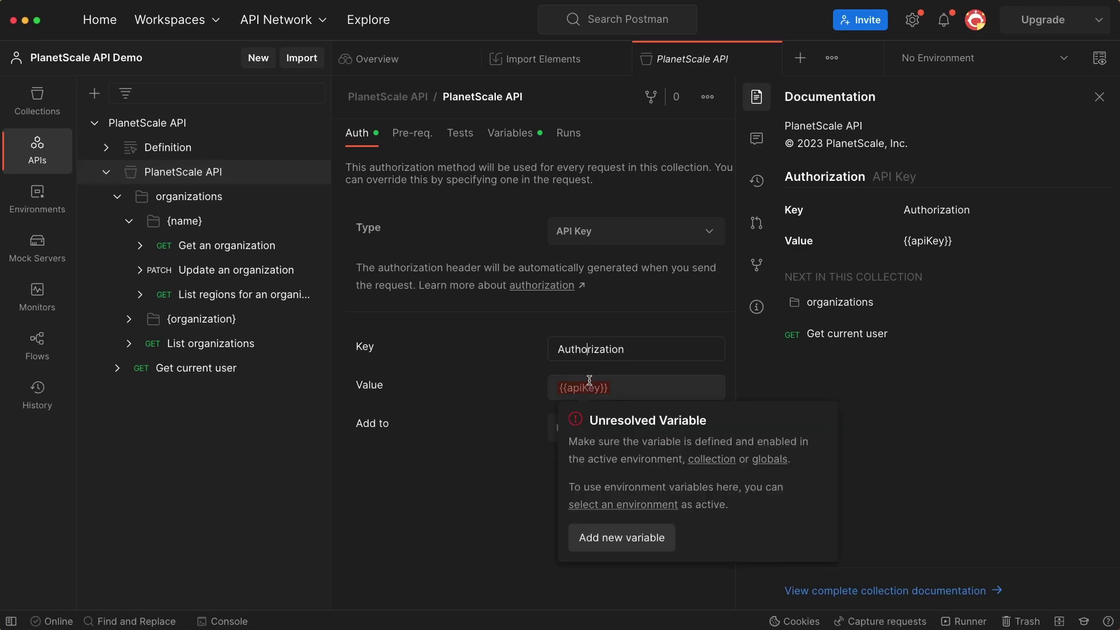
{"action": "double_click", "coordinate": [591, 350]}
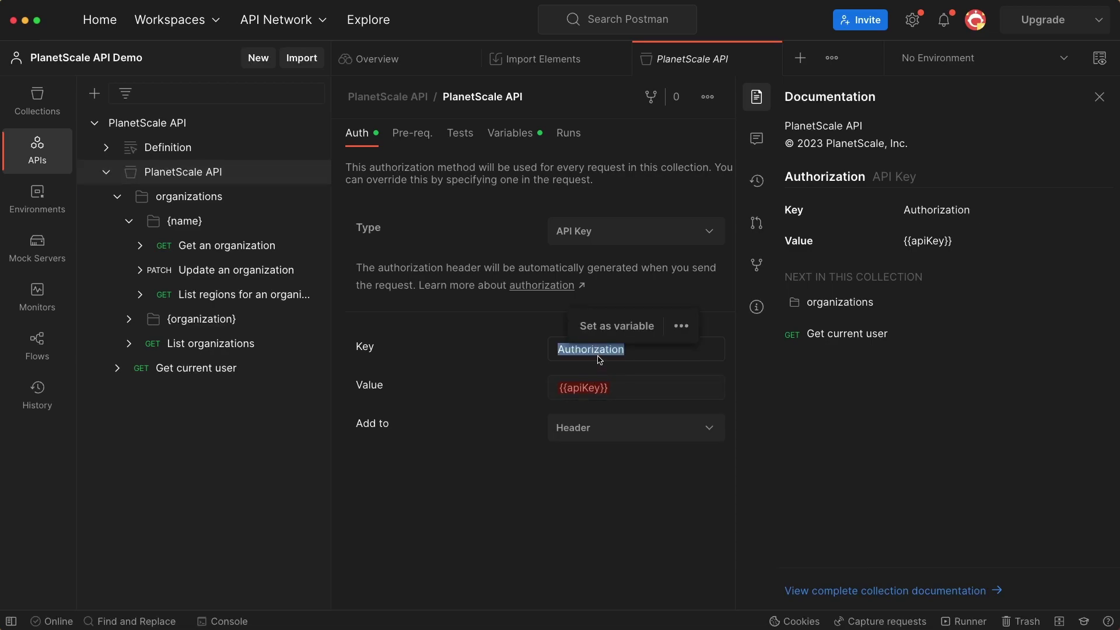
{"action": "double_click", "coordinate": [600, 389]}
{"action": "left_click", "coordinate": [599, 389]}
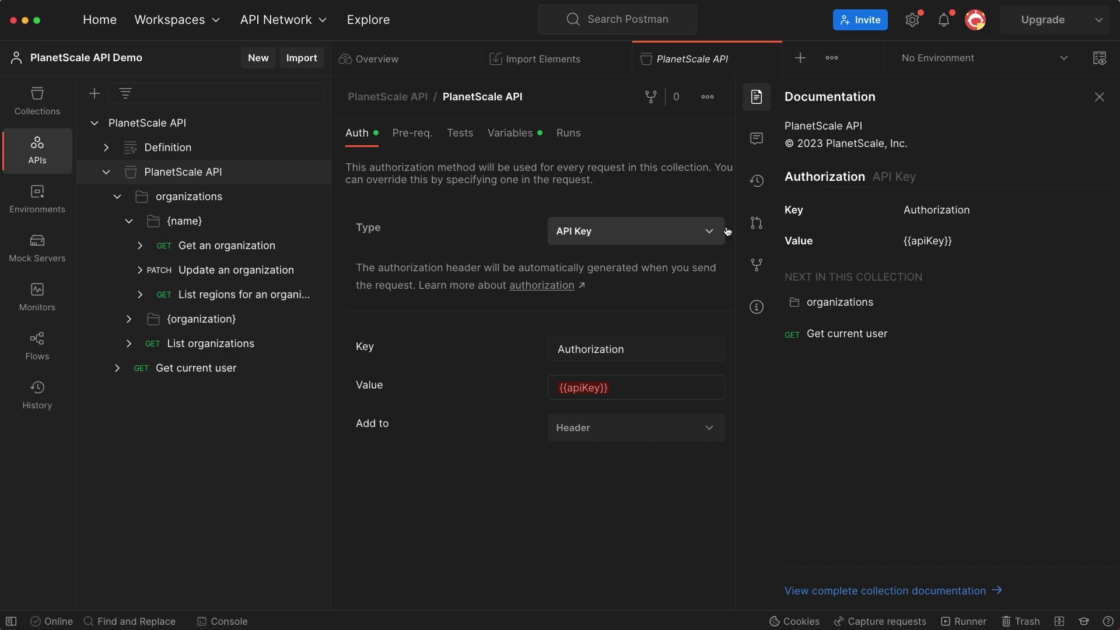
Create a new environment named PS API Demo
{"action": "left_click", "coordinate": [1100, 61]}
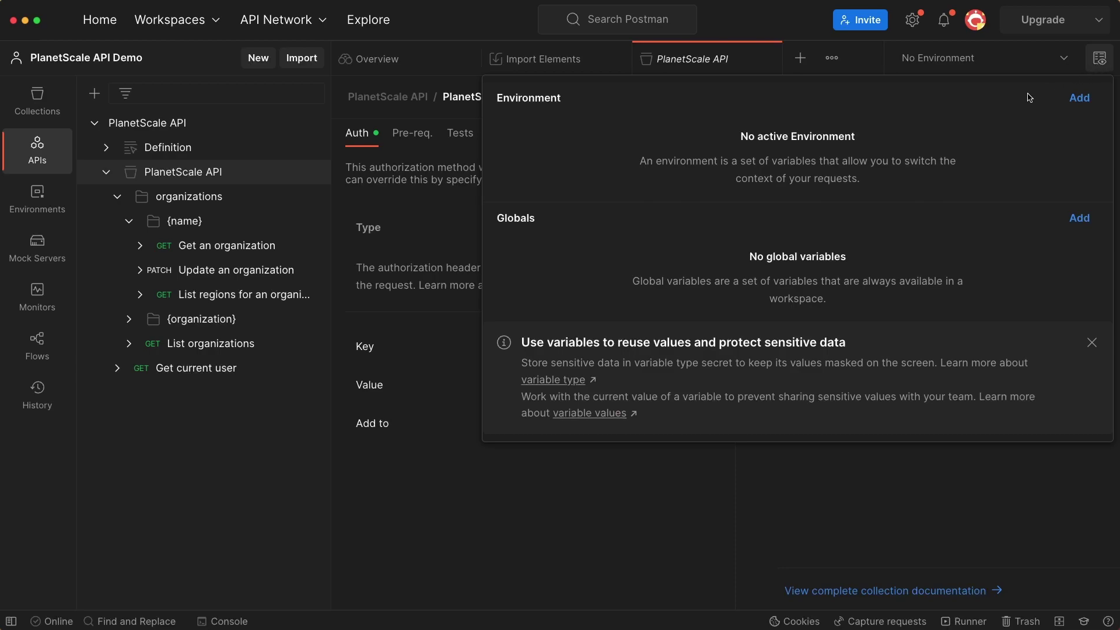
{"action": "left_click", "coordinate": [1079, 98]}
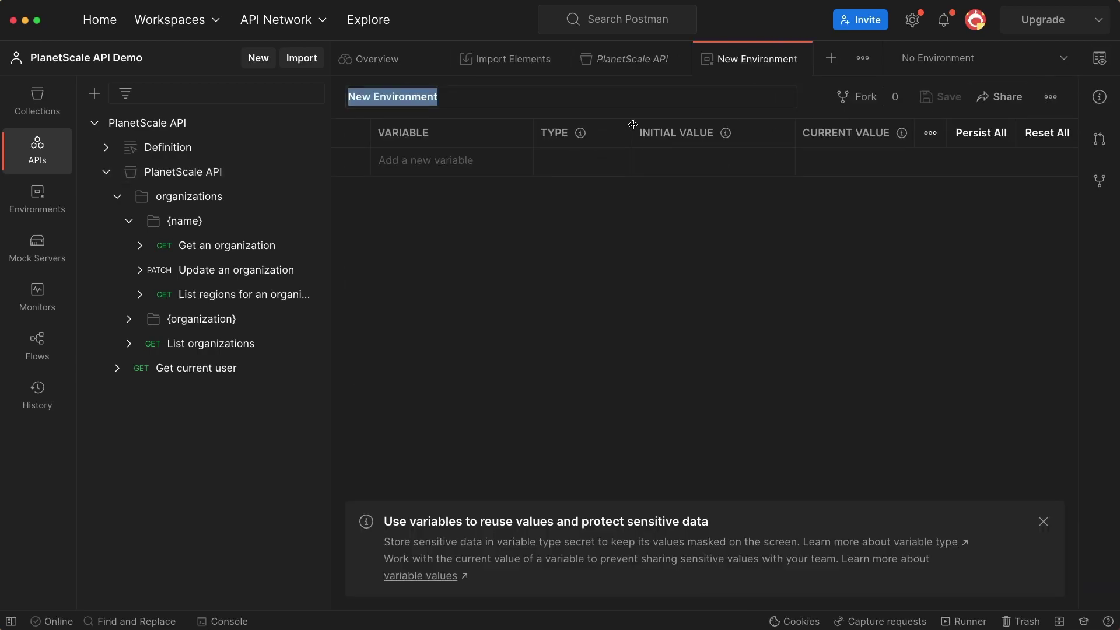
{"action": "type", "text": "PS API Demo"}
{"action": "key", "text": "Return"}
Add an apiKey variable with the service token ID and token, joined by a colon, as its current value, and save the environment
{"action": "left_click", "coordinate": [494, 165]}
{"action": "type", "text": "apiKey"}
{"action": "key", "text": "Tab"}
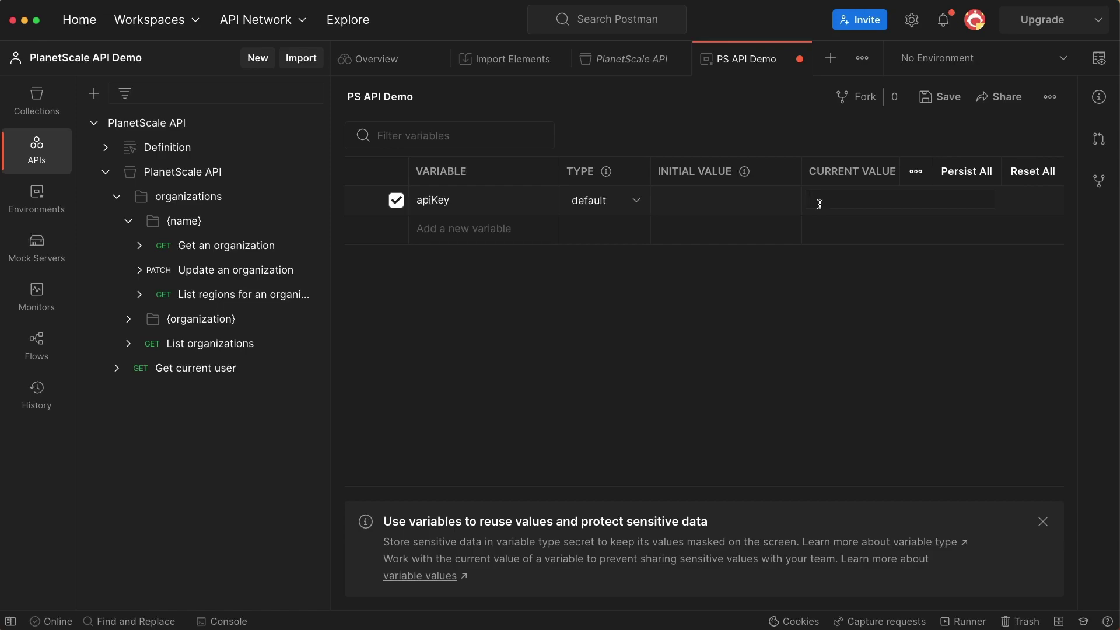
{"action": "key", "text": "super+Tab"}
{"action": "left_click", "coordinate": [839, 210]}
{"action": "key", "text": "super+v"}
{"action": "type", "text": ":"}
{"action": "key", "text": "super+Tab"}
{"action": "left_click", "coordinate": [877, 200]}
{"action": "key", "text": "super+v"}
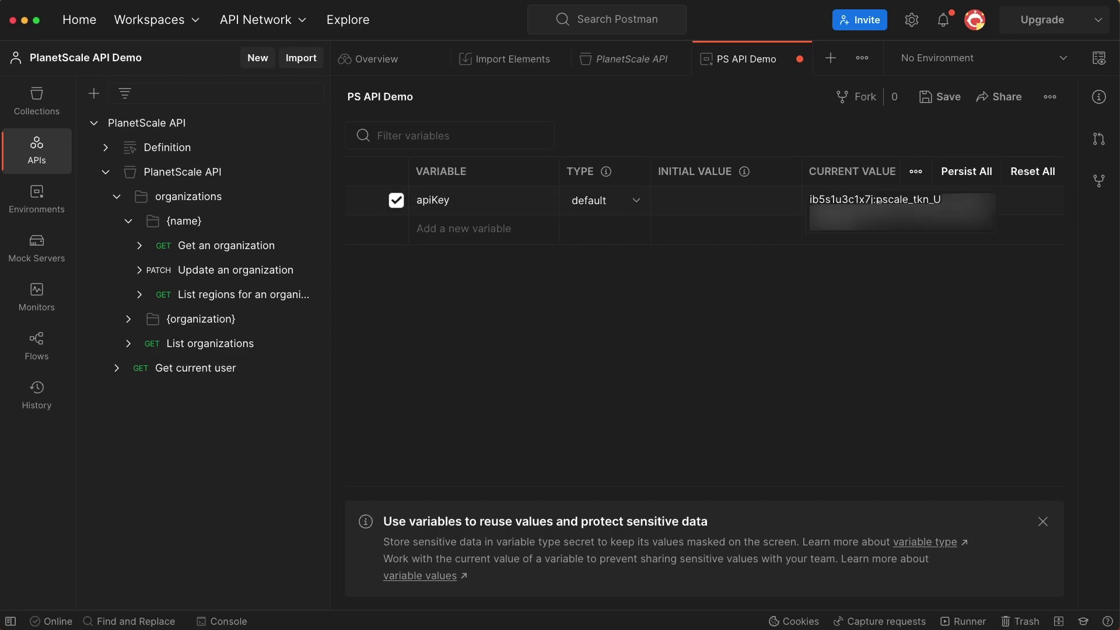
{"action": "key", "text": "super+s"}
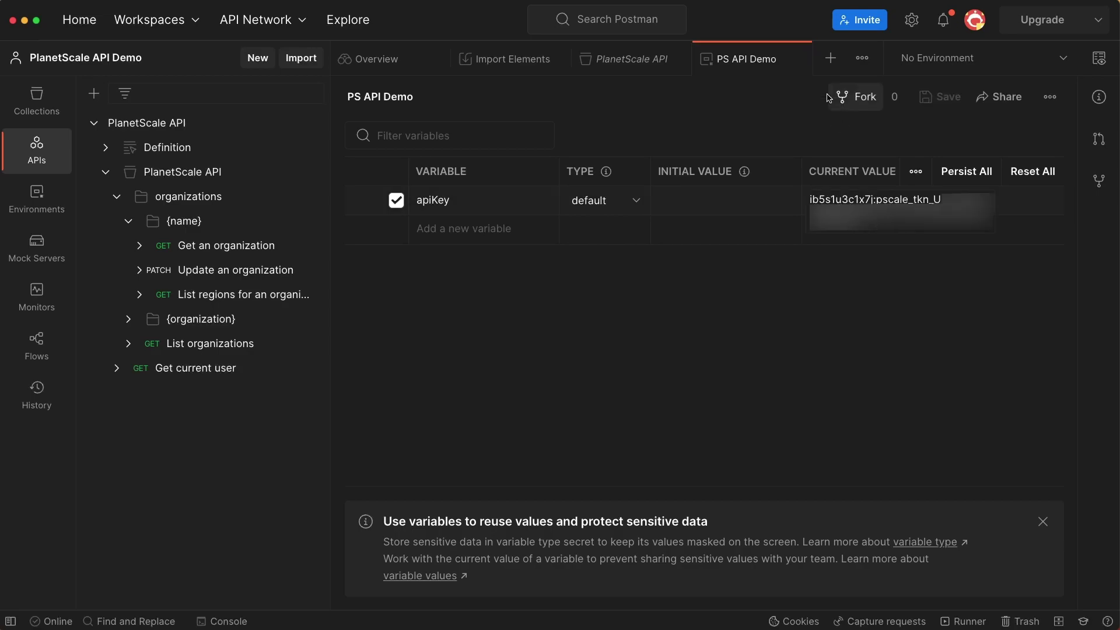
Close the environment editor and make PS API Demo the active environment
{"action": "left_click", "coordinate": [797, 57]}
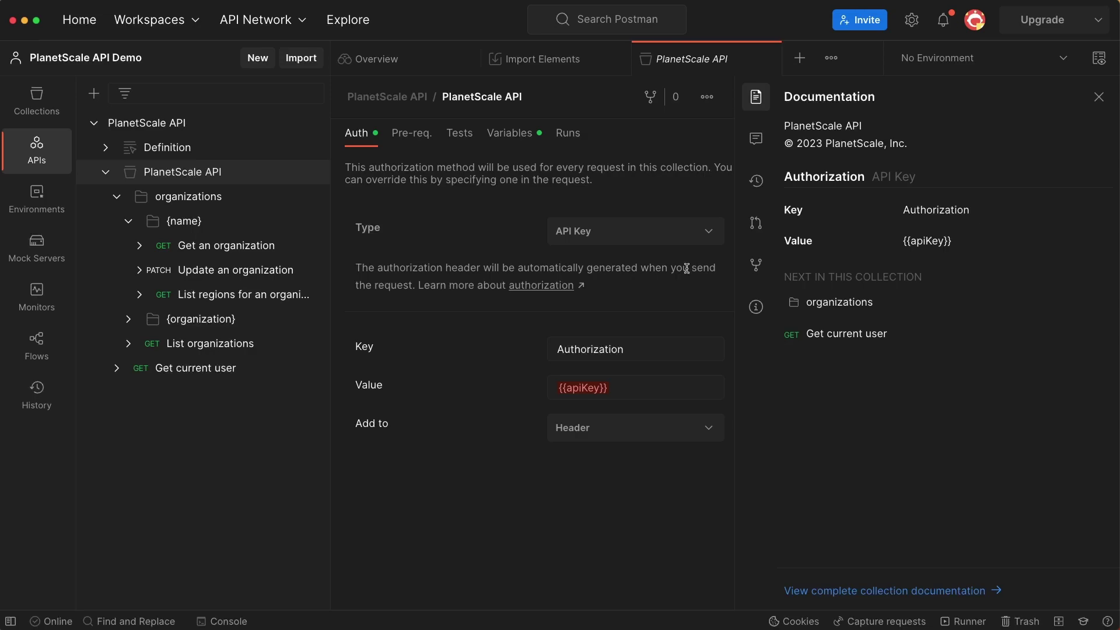
{"action": "left_click", "coordinate": [1055, 63]}
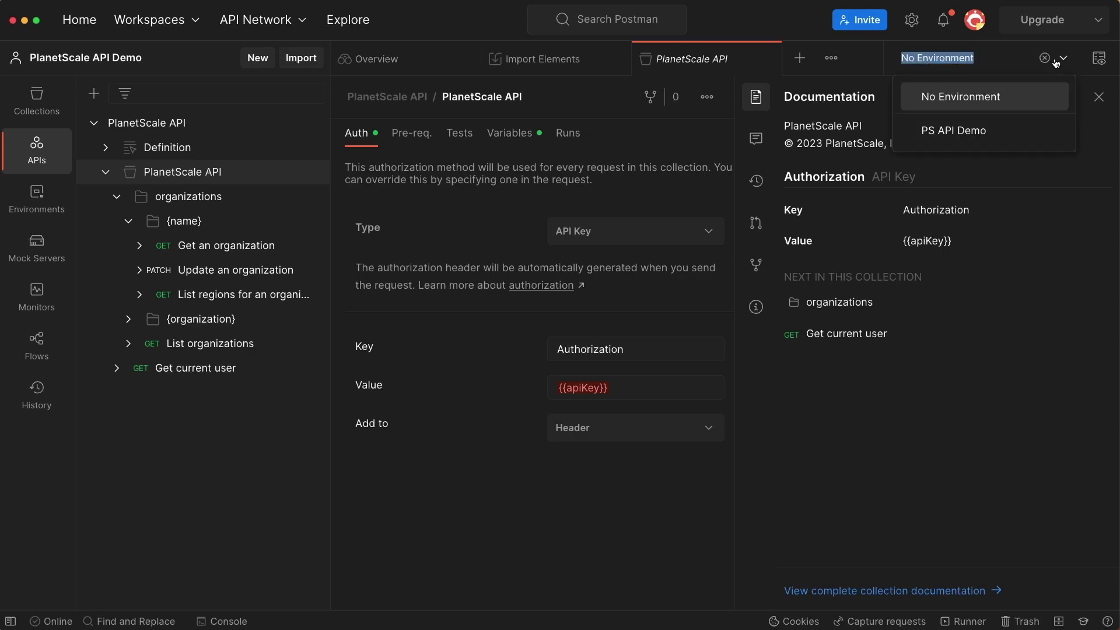
{"action": "left_click", "coordinate": [1000, 138]}
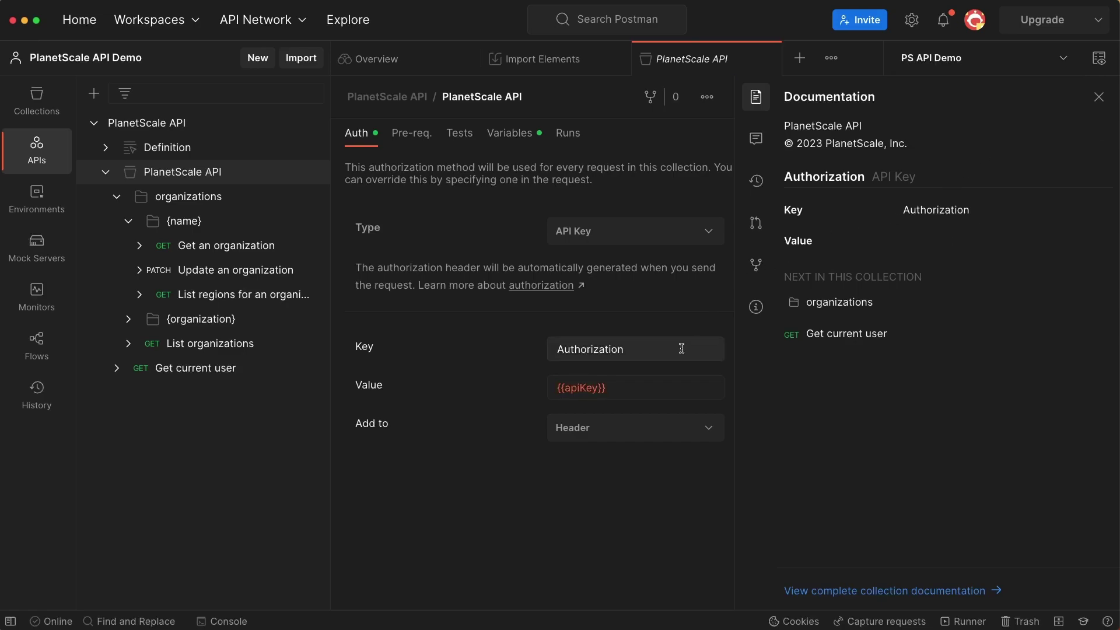
{"action": "mouse_move", "coordinate": [594, 385]}
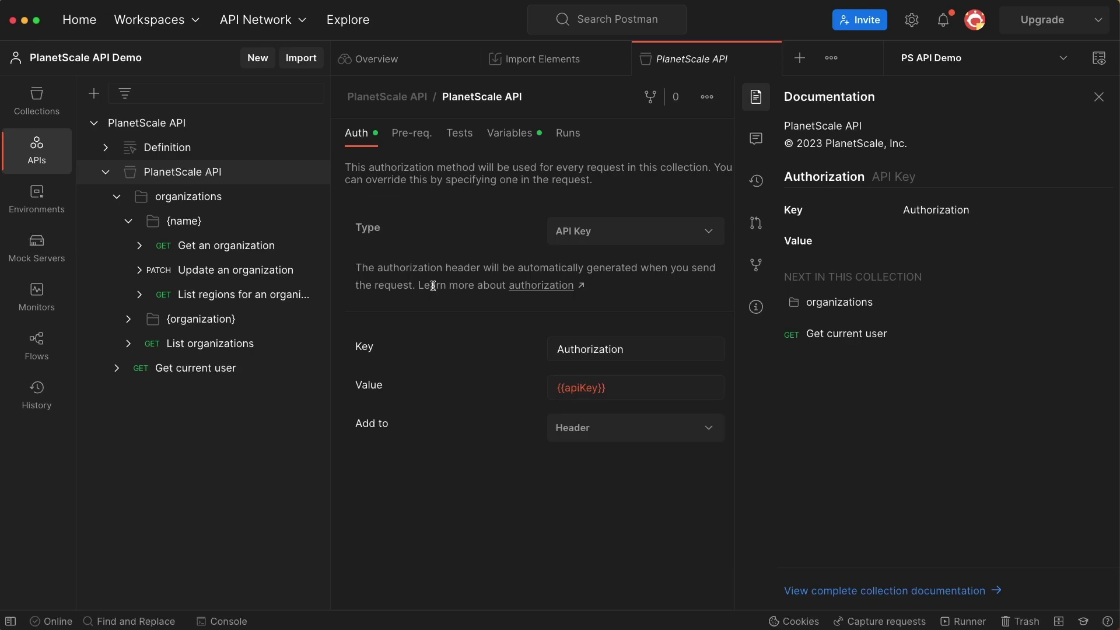
In the Get an organization request, set the name path variable to ps-deved and save the request
{"action": "left_click", "coordinate": [256, 252]}
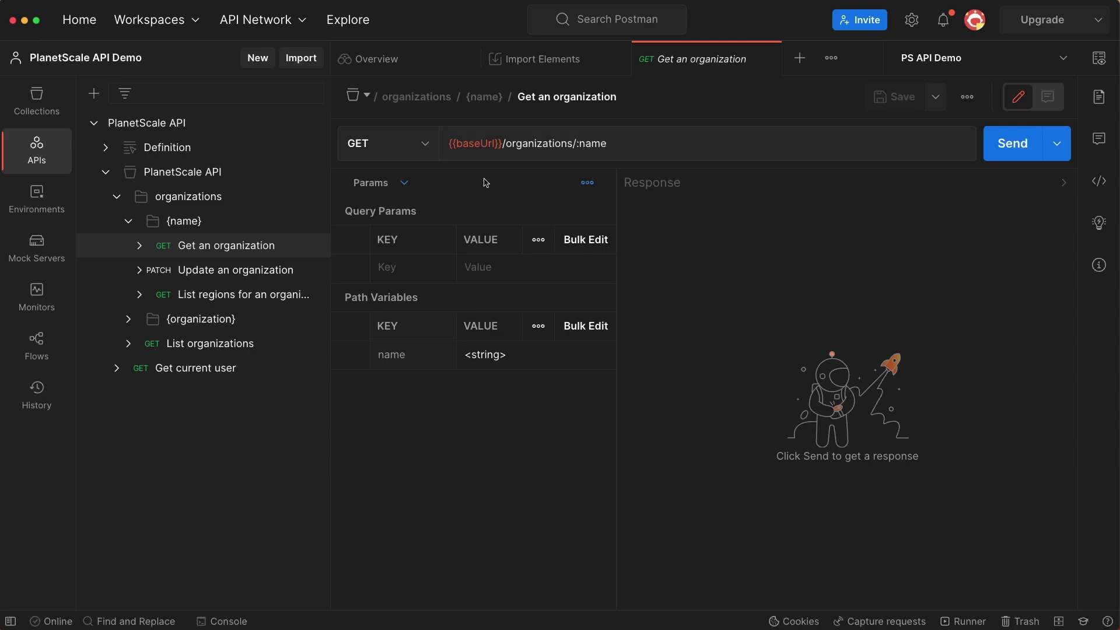
{"action": "left_click", "coordinate": [395, 188]}
{"action": "left_click", "coordinate": [397, 189]}
{"action": "left_click", "coordinate": [488, 354]}
{"action": "key", "text": "Delete"}
{"action": "key", "text": "Delete"}
{"action": "key", "text": "Delete"}
{"action": "key", "text": "BackSpace"}
{"action": "key", "text": "BackSpace"}
{"action": "key", "text": "BackSpace"}
{"action": "key", "text": "BackSpace"}
{"action": "key", "text": "BackSpace"}
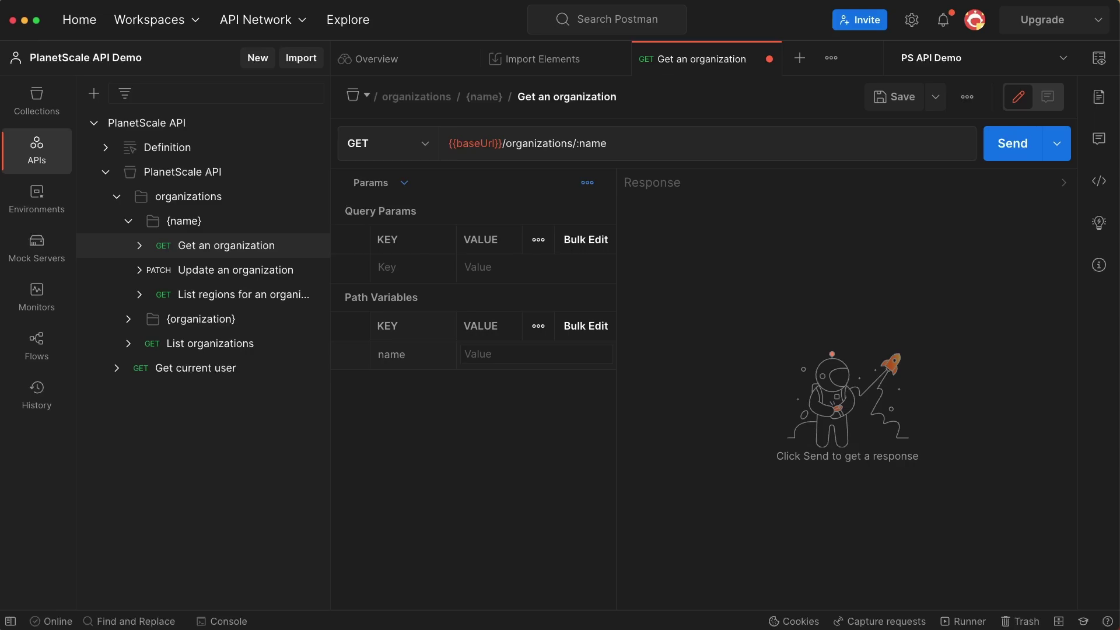
{"action": "type", "text": "ps-deved"}
{"action": "key", "text": "ctrl+s"}
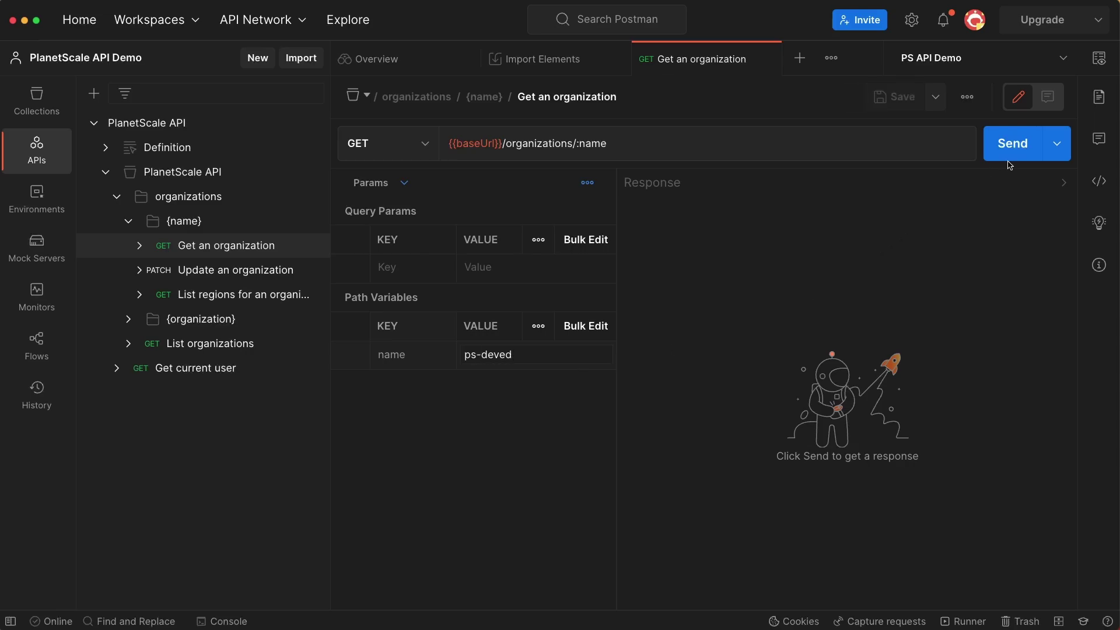
Send the Get an organization request and examine the returned JSON, including the organization name
{"action": "left_click", "coordinate": [1011, 160]}
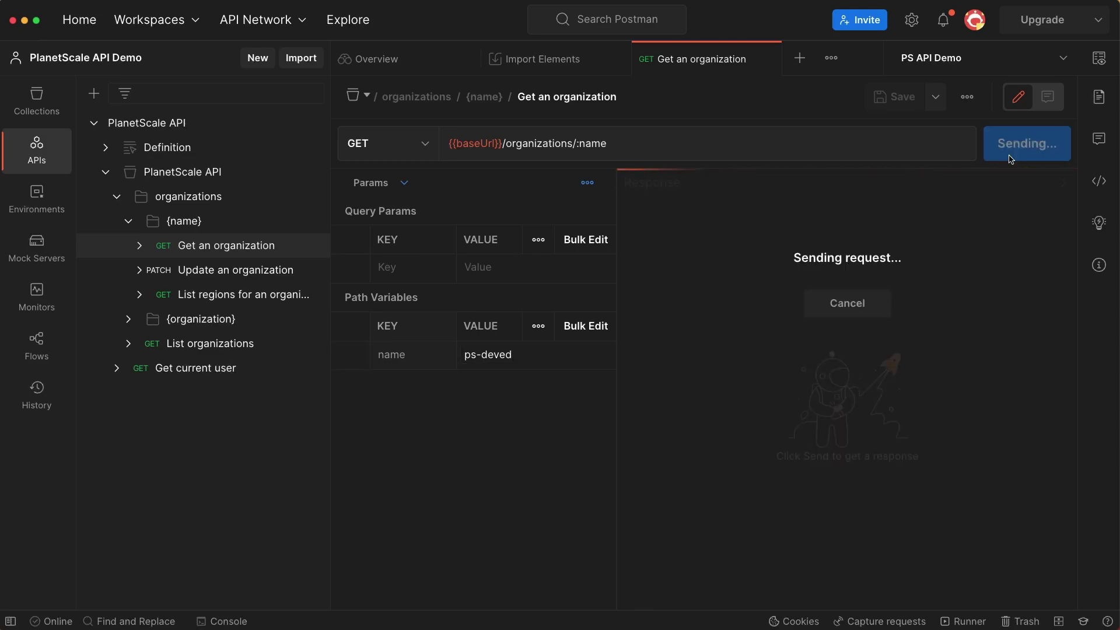
{"action": "mouse_move", "coordinate": [842, 191]}
{"action": "left_click_drag", "start_coordinate": [806, 296], "coordinate": [749, 297]}
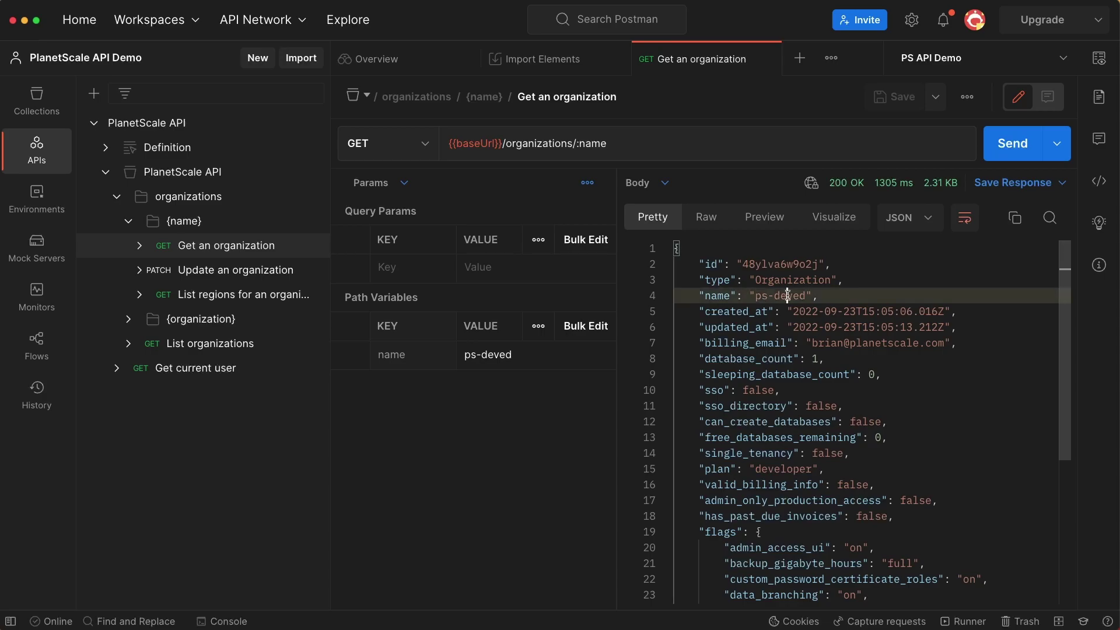
{"action": "scroll", "coordinate": [759, 309], "scroll_direction": "down", "scroll_amount": 5}
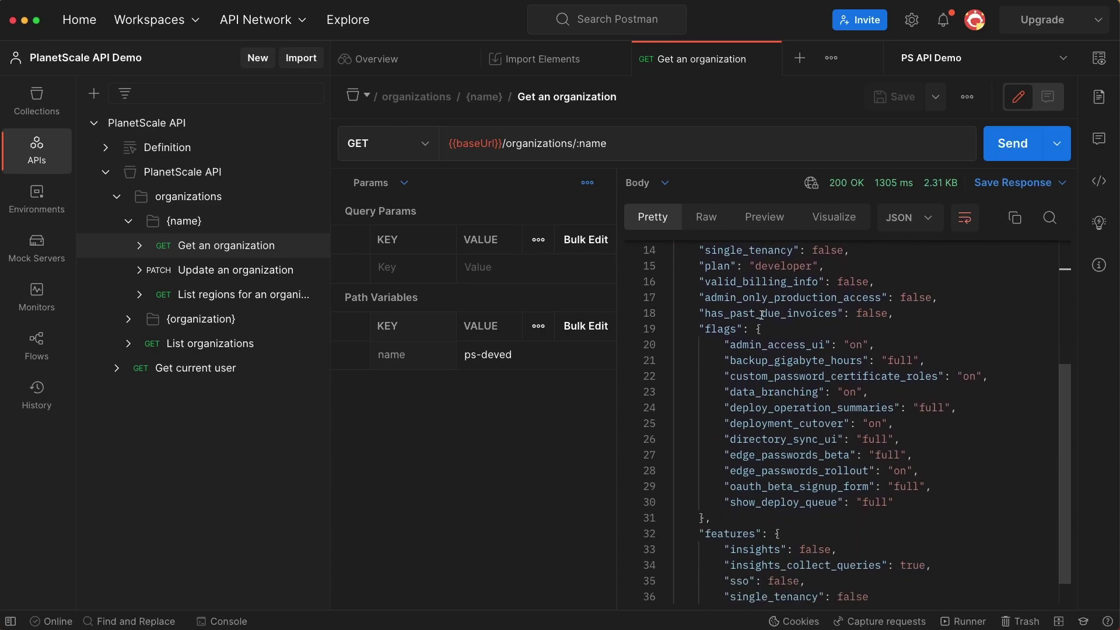
{"action": "scroll", "coordinate": [765, 330], "scroll_direction": "up", "scroll_amount": 5}
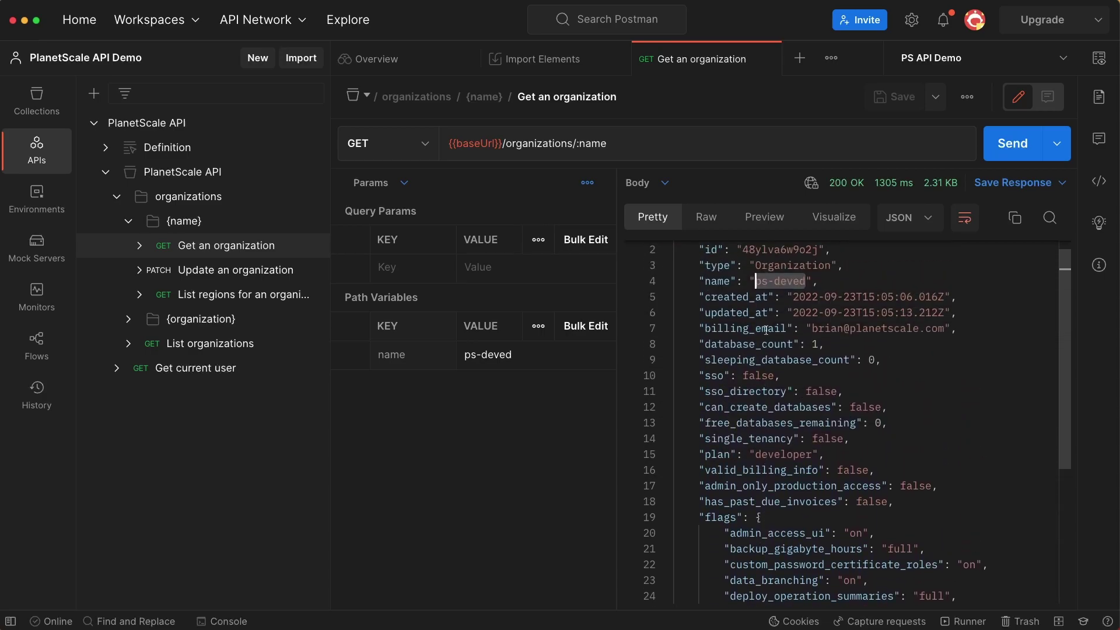
{"action": "left_click", "coordinate": [820, 302]}
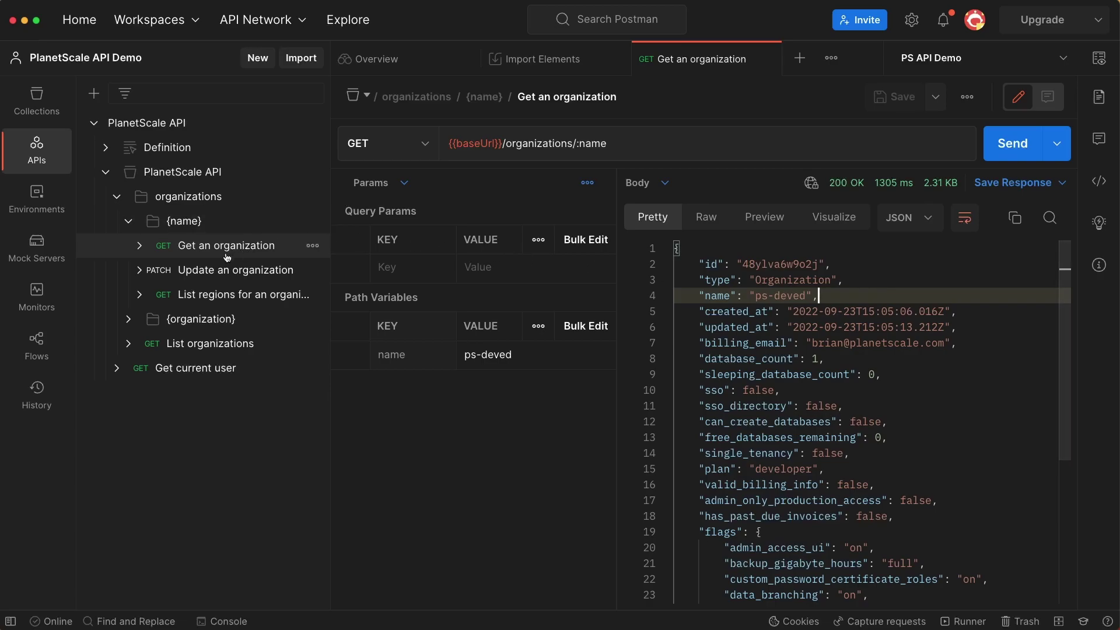
Open the Create a branch request in the branches folder nested under {organization}, databases and {database}
{"action": "left_click", "coordinate": [128, 220]}
{"action": "left_click", "coordinate": [128, 246]}
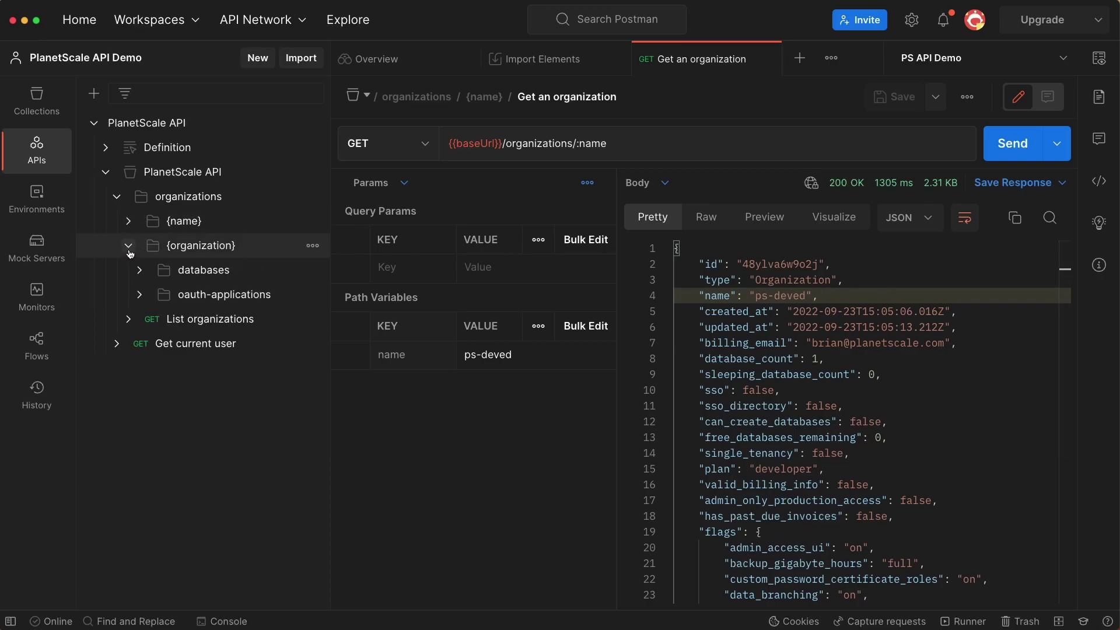
{"action": "left_click", "coordinate": [139, 270]}
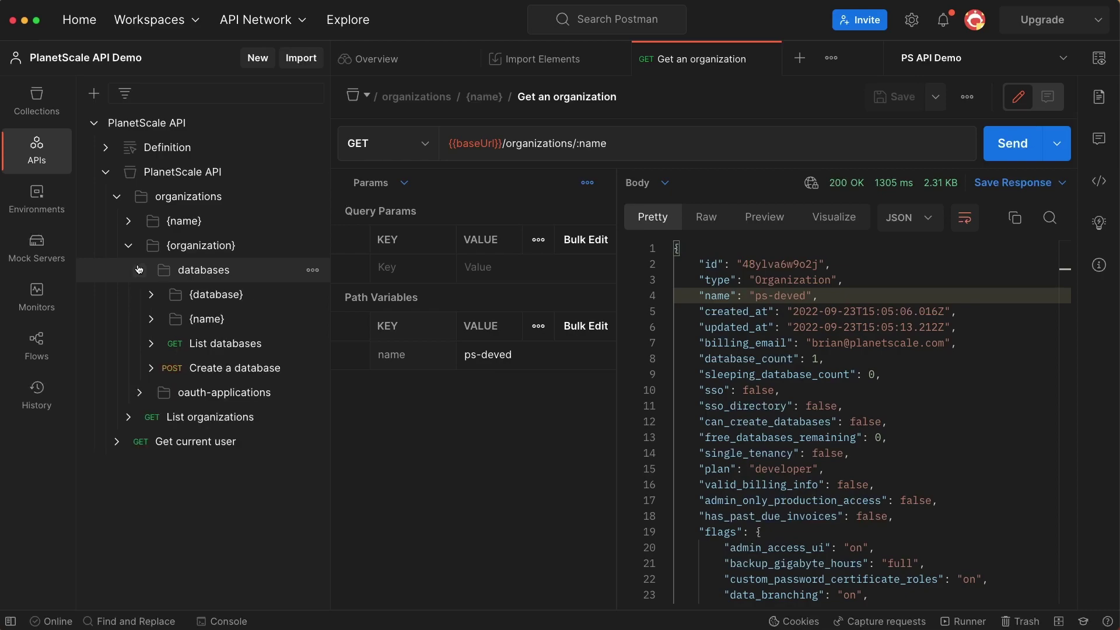
{"action": "left_click", "coordinate": [150, 294]}
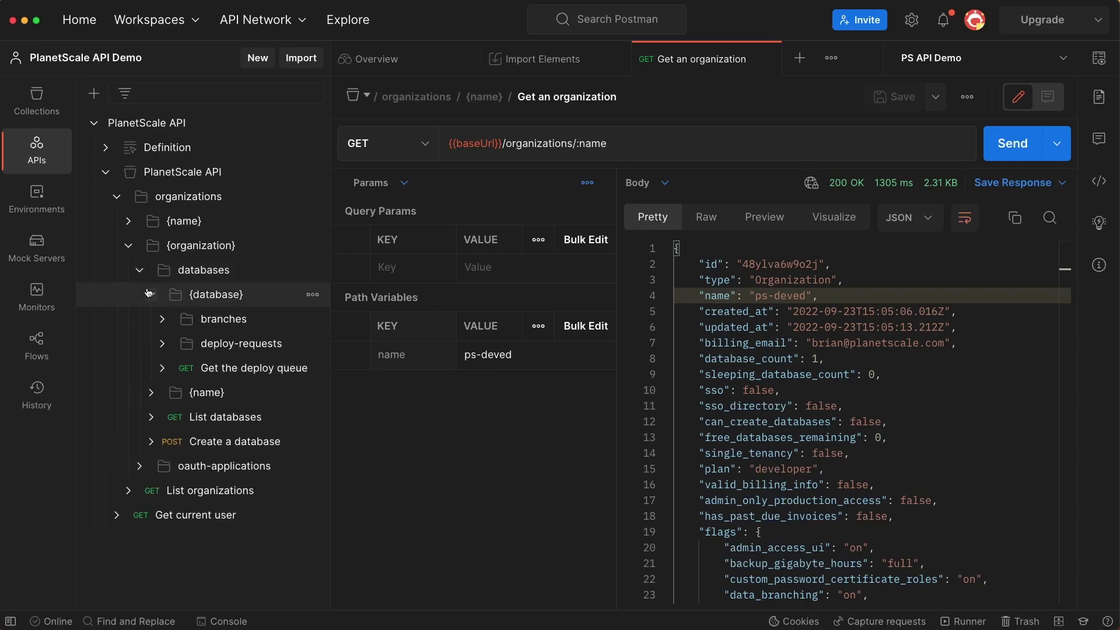
{"action": "left_click", "coordinate": [162, 319]}
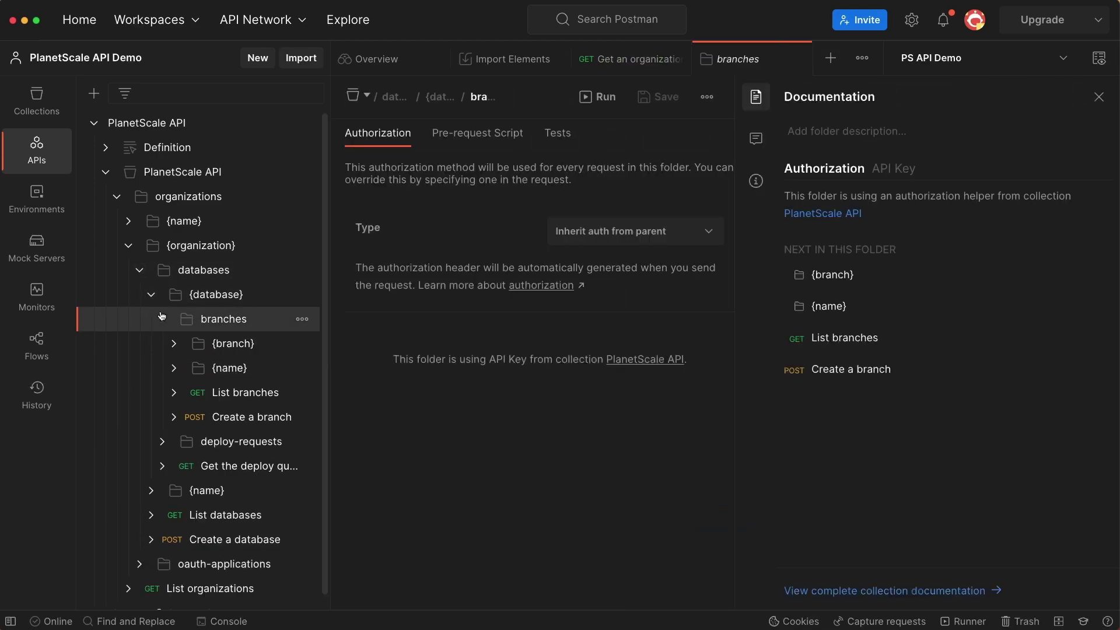
{"action": "left_click", "coordinate": [216, 423]}
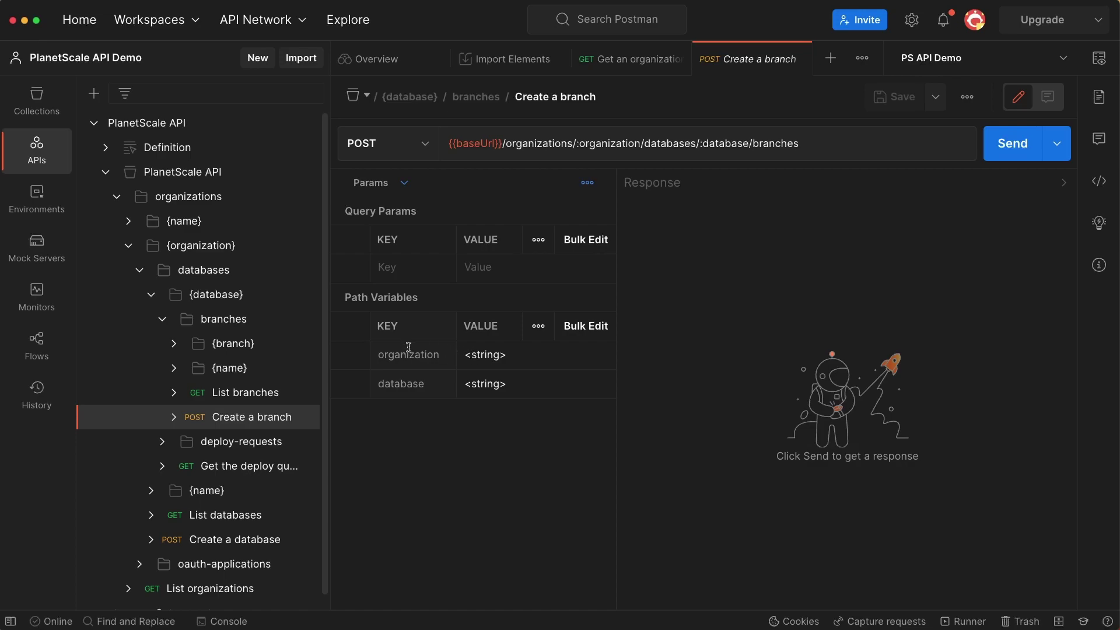
Set the organization path variable to ps-deved and the database path variable to travel_db, and save the request
{"action": "left_click", "coordinate": [488, 354]}
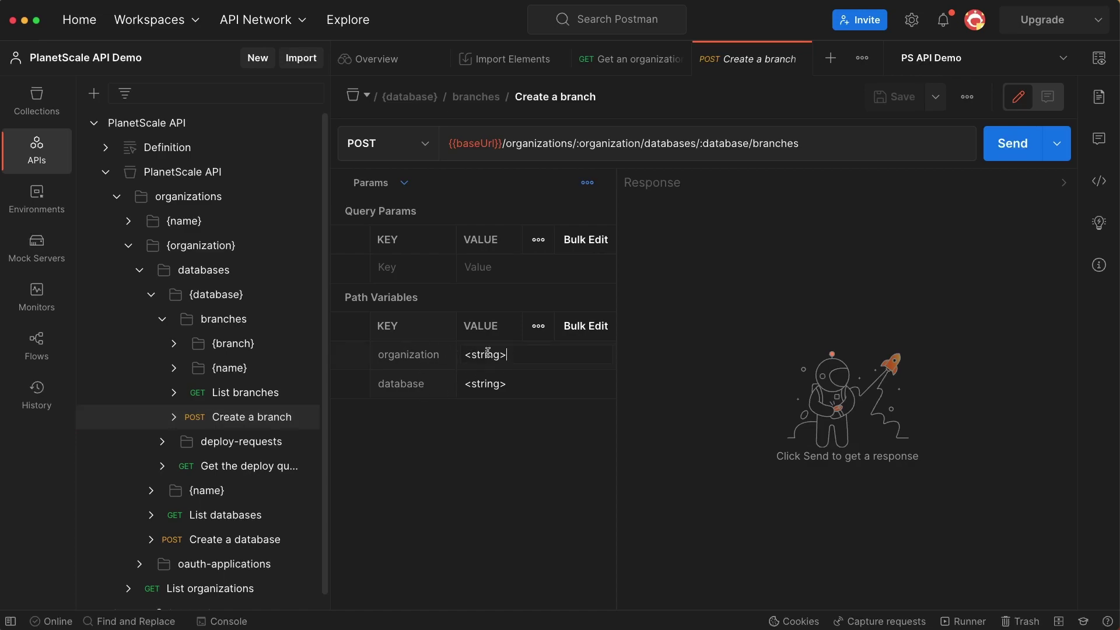
{"action": "double_click", "coordinate": [487, 353]}
{"action": "key", "text": "BackSpace"}
{"action": "type", "text": "ps-deved"}
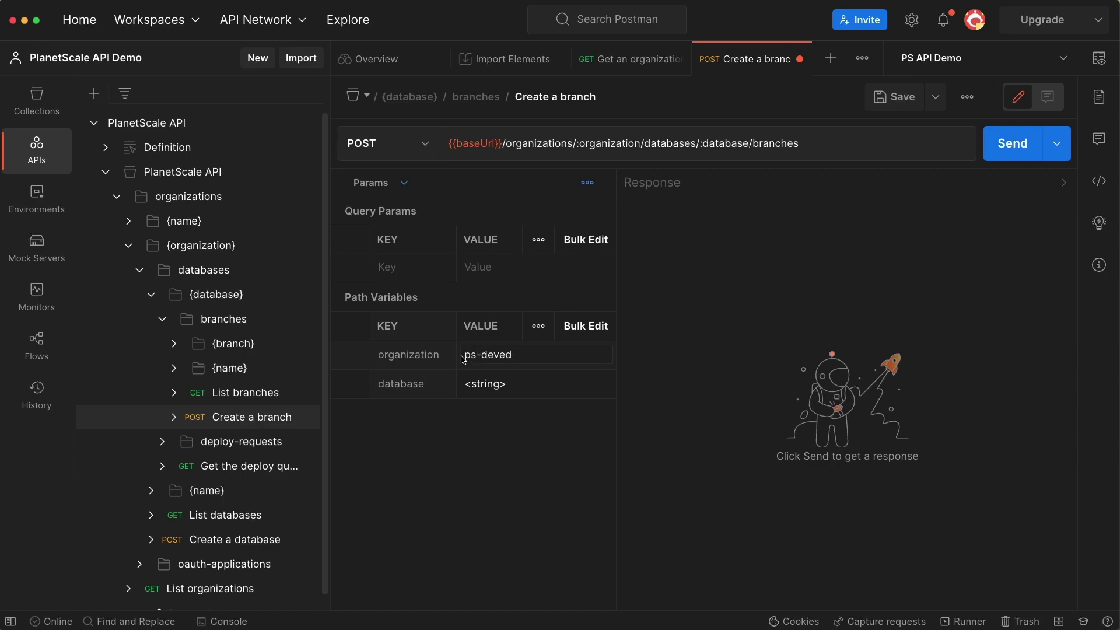
{"action": "double_click", "coordinate": [486, 383]}
{"action": "key", "text": "BackSpace"}
{"action": "type", "text": "travel_db"}
{"action": "key", "text": "ctrl+s"}
Show the request's JSON body in a wider pane and examine its name, parent_branch and backup_id fields
{"action": "left_click", "coordinate": [393, 185]}
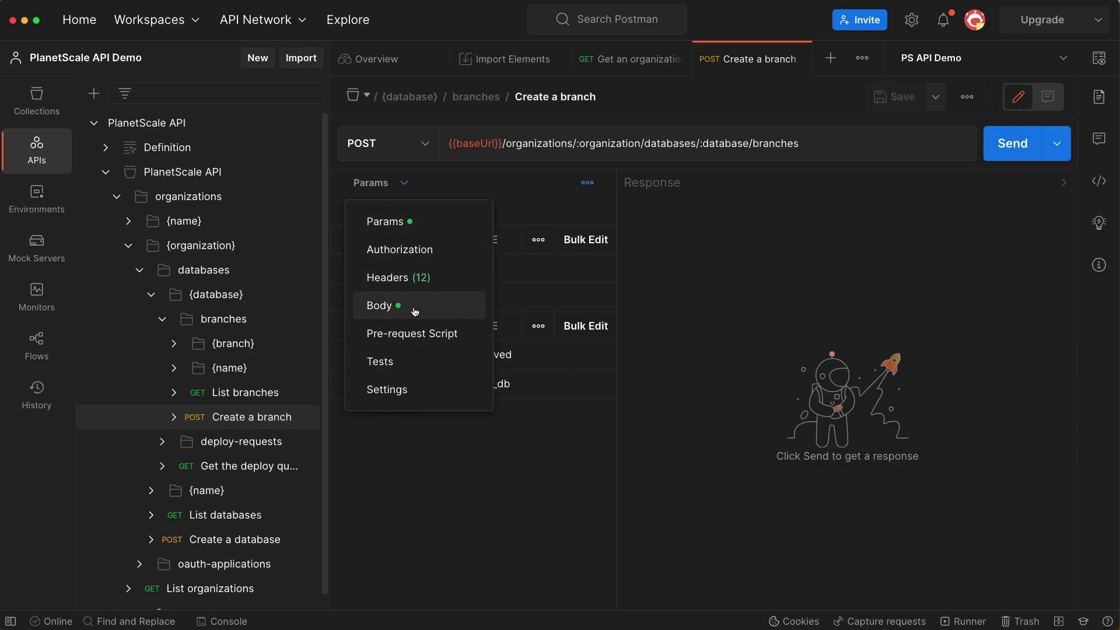
{"action": "left_click", "coordinate": [415, 312]}
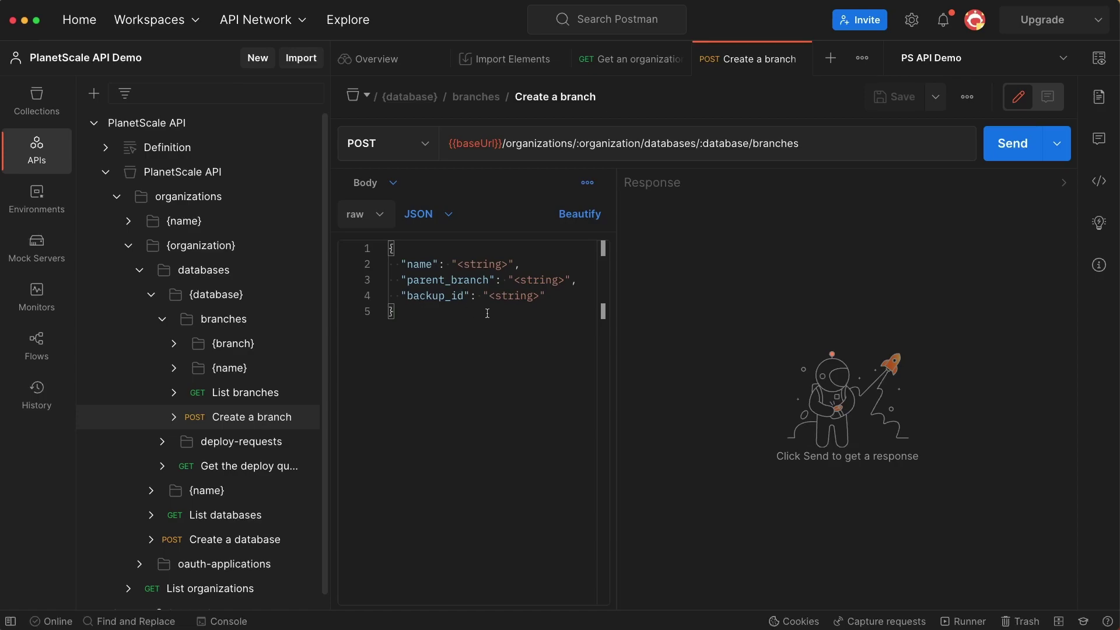
{"action": "left_click_drag", "start_coordinate": [612, 327], "coordinate": [708, 327]}
{"action": "left_click", "coordinate": [482, 333]}
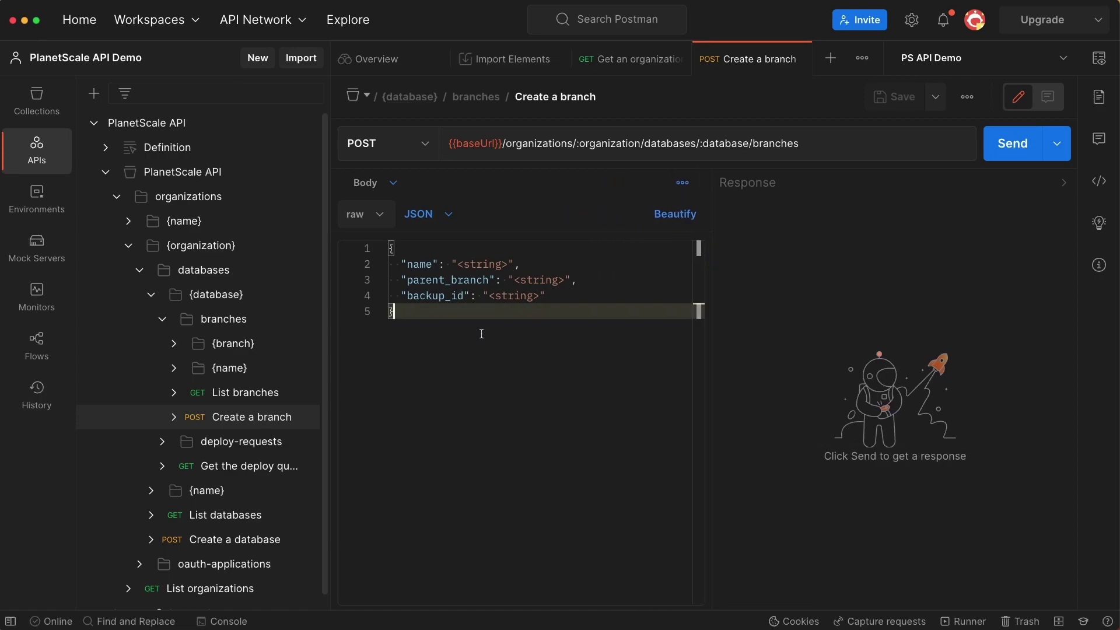
{"action": "double_click", "coordinate": [423, 265]}
{"action": "double_click", "coordinate": [446, 280]}
{"action": "double_click", "coordinate": [438, 296]}
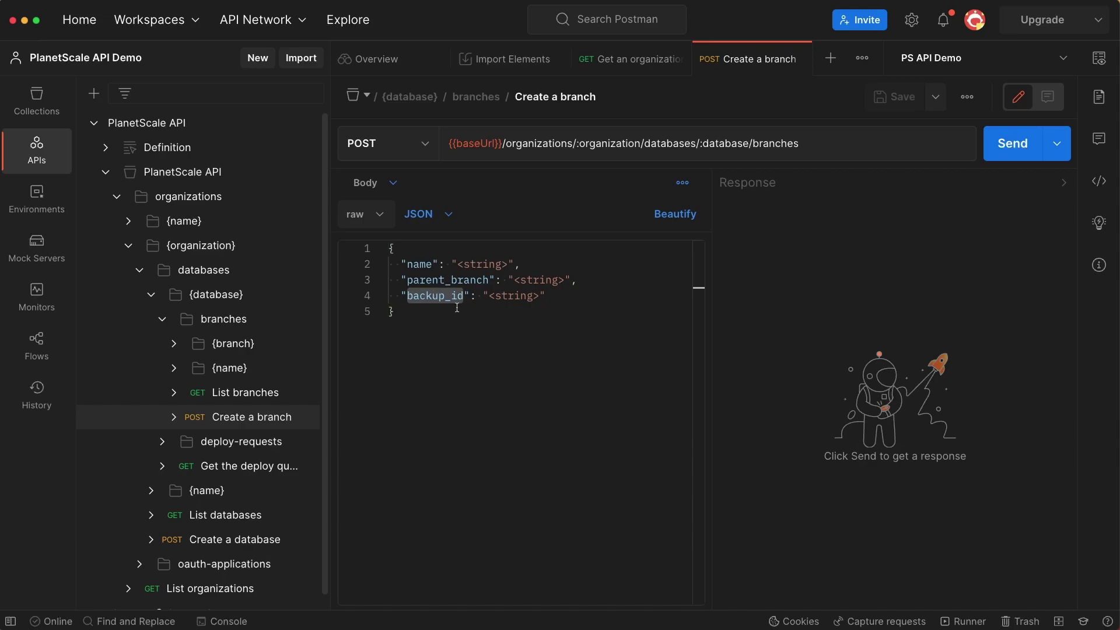
{"action": "double_click", "coordinate": [493, 266]}
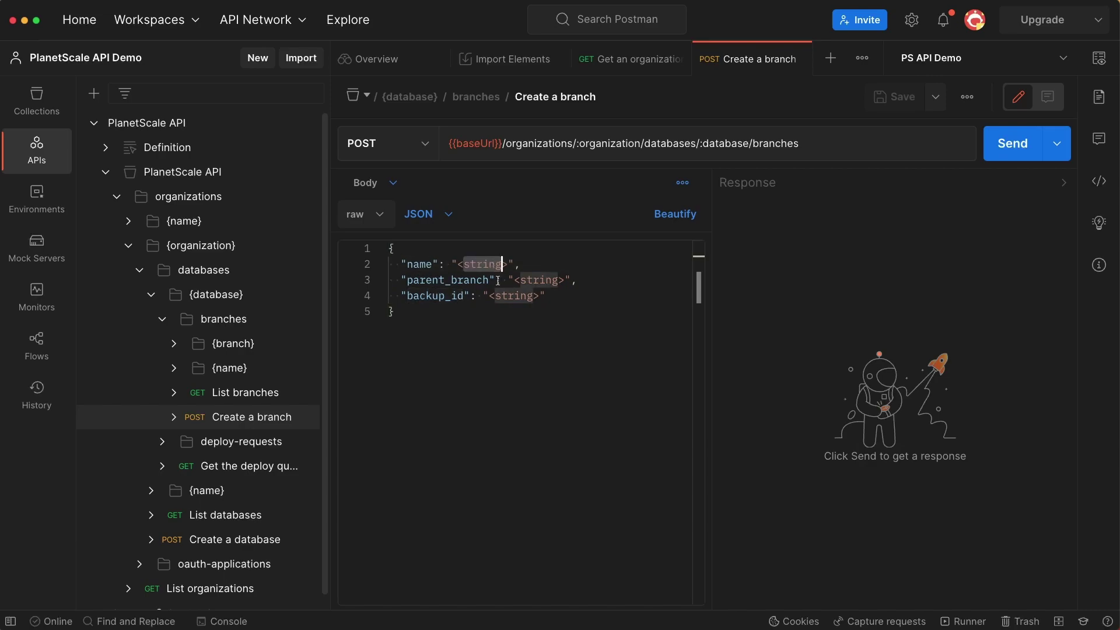
{"action": "left_click", "coordinate": [522, 315]}
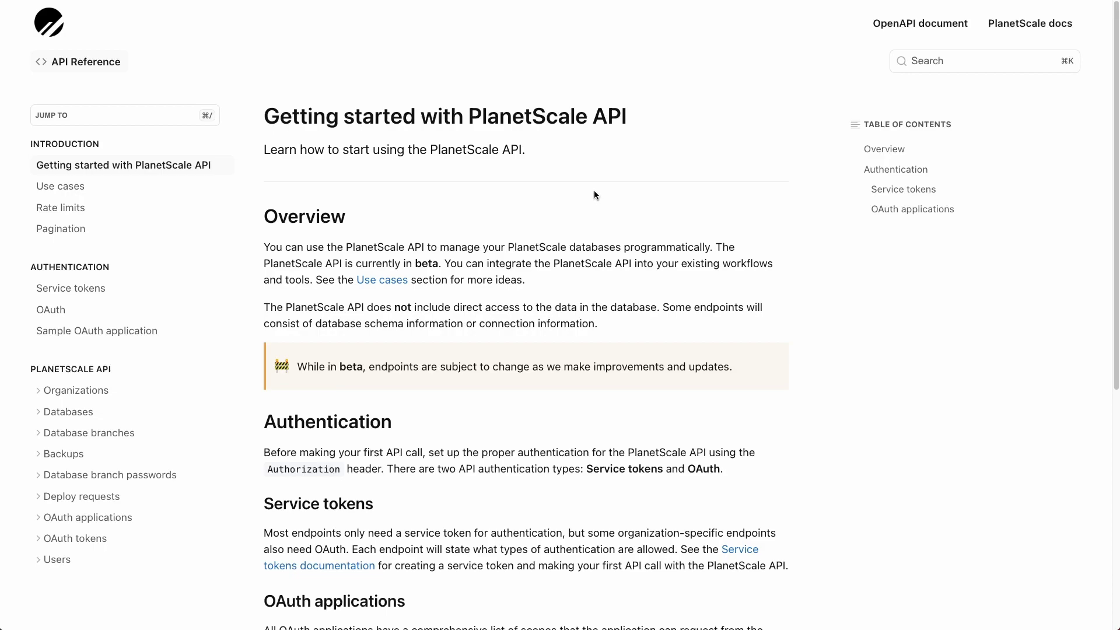
Switch to the PlanetScale API documentation and read the Create a branch reference under Database branches
{"action": "left_click", "coordinate": [38, 435]}
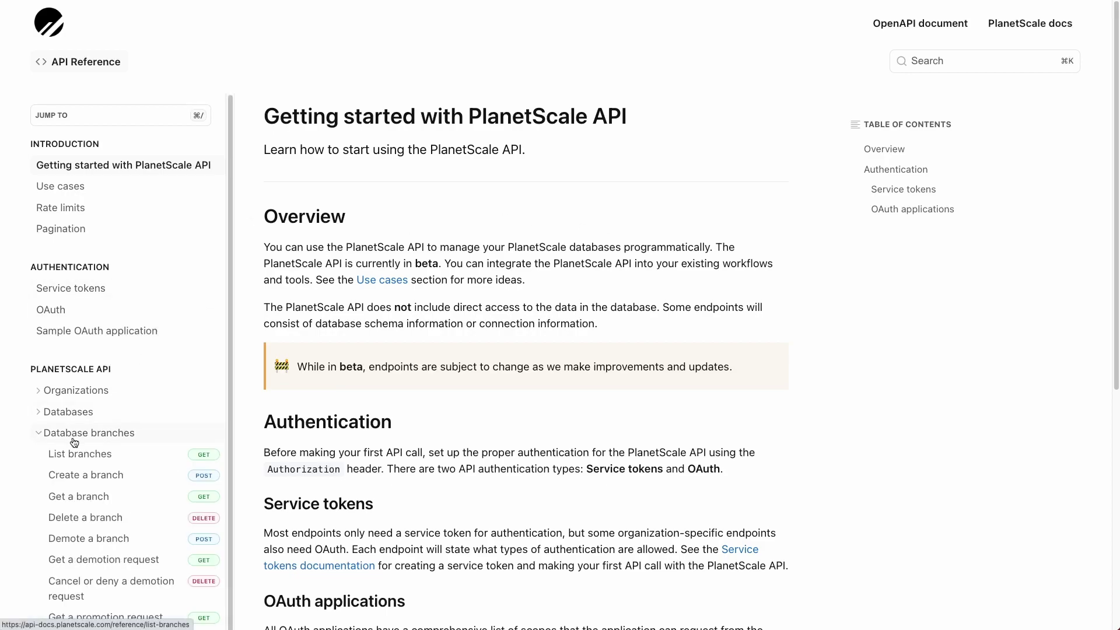
{"action": "scroll", "coordinate": [116, 484], "scroll_direction": "down", "scroll_amount": 2}
{"action": "left_click", "coordinate": [114, 415]}
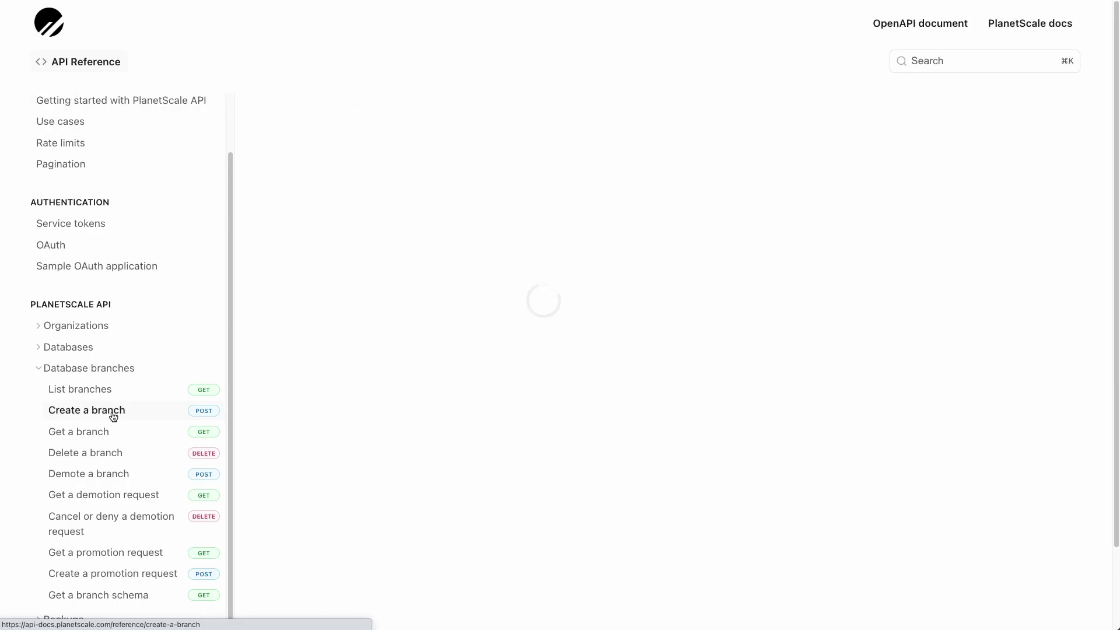
{"action": "scroll", "coordinate": [370, 277], "scroll_direction": "down", "scroll_amount": 7}
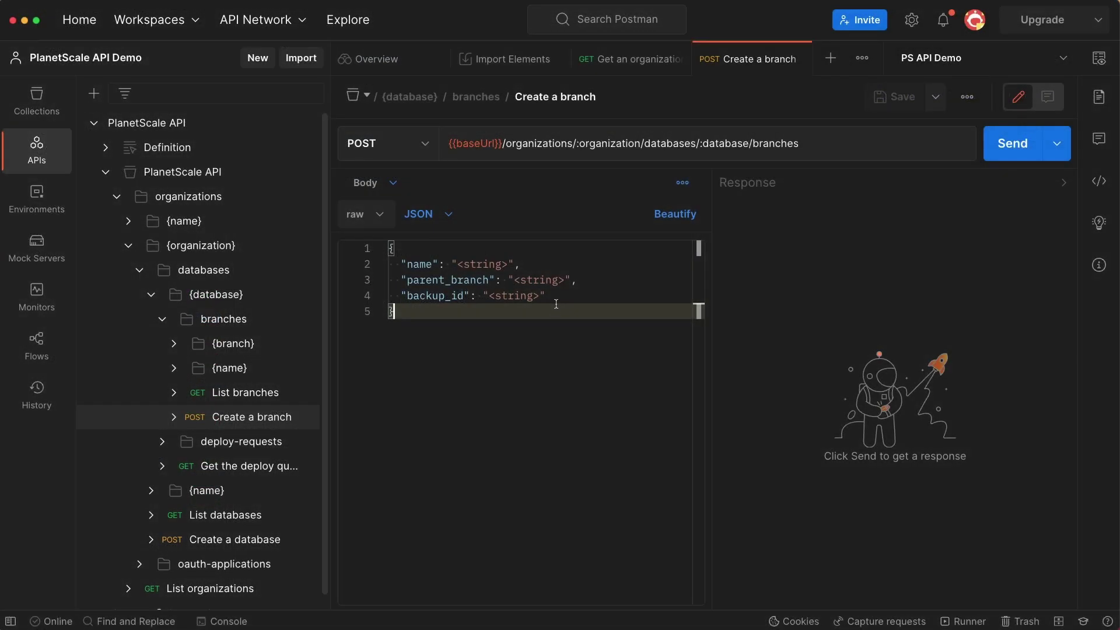
Back in Postman, remove the backup_id field and its preceding comma from the body, and set parent_branch to main
{"action": "left_click_drag", "start_coordinate": [564, 296], "coordinate": [588, 279]}
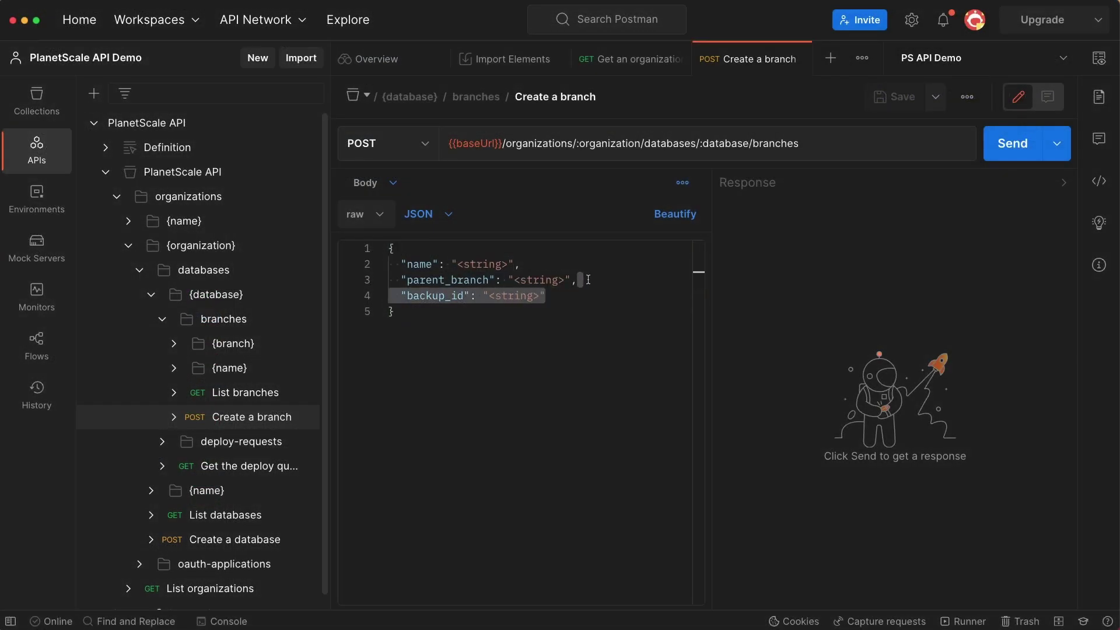
{"action": "key", "text": "BackSpace"}
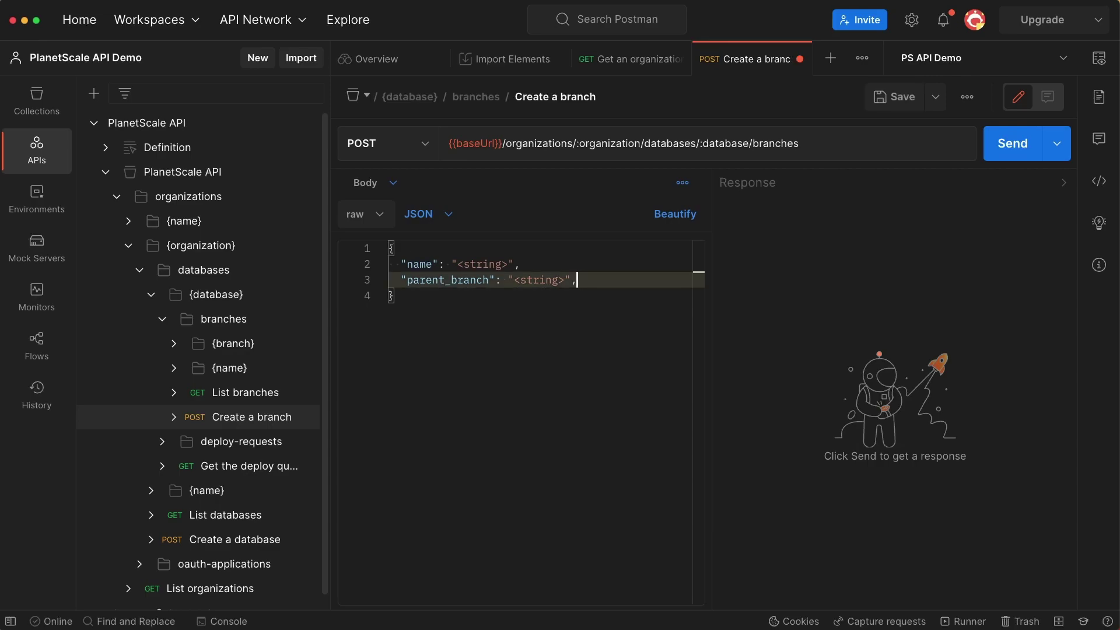
{"action": "key", "text": "BackSpace"}
{"action": "left_click_drag", "start_coordinate": [565, 280], "coordinate": [514, 281]}
{"action": "type", "text": "main"}
Set the name field in the request body to apidemotest and save the request
{"action": "left_click_drag", "start_coordinate": [509, 264], "coordinate": [457, 265]}
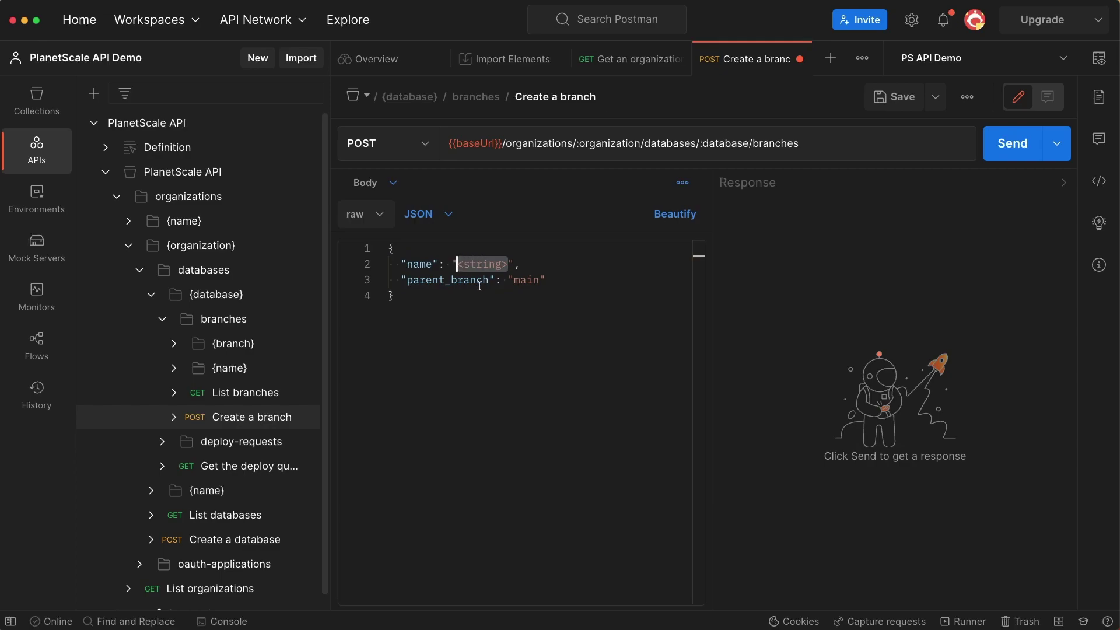
{"action": "type", "text": "apidemotest"}
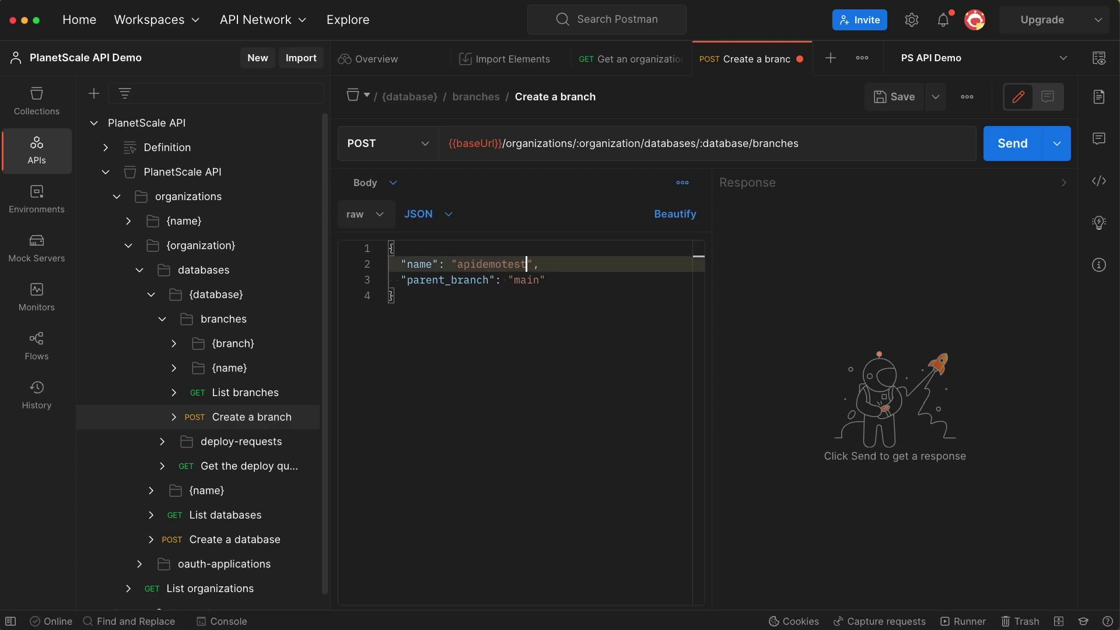
{"action": "key", "text": "super+s"}
Send the Create a branch request and examine the details in its JSON response
{"action": "left_click", "coordinate": [991, 151]}
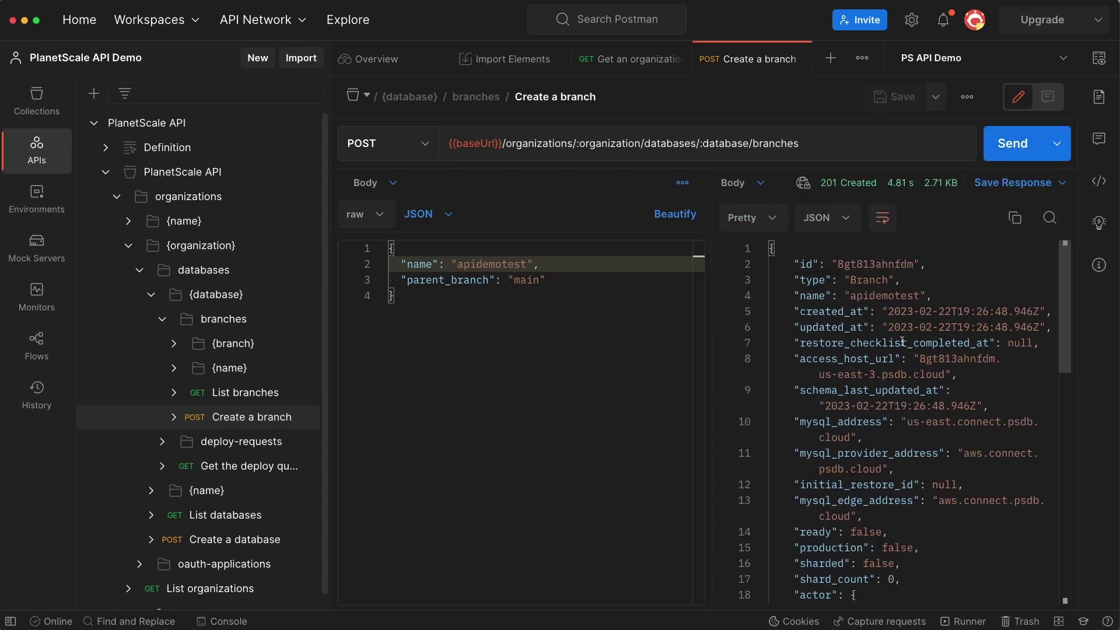
{"action": "scroll", "coordinate": [880, 309], "scroll_direction": "down", "scroll_amount": 3}
{"action": "scroll", "coordinate": [880, 309], "scroll_direction": "down", "scroll_amount": 5}
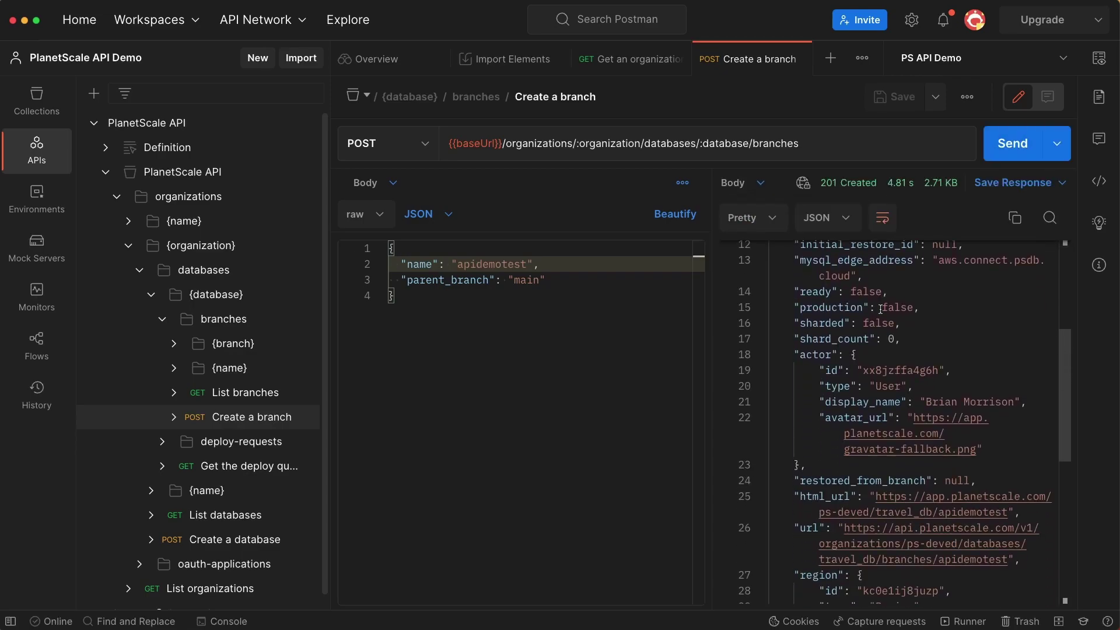
{"action": "scroll", "coordinate": [880, 309], "scroll_direction": "down", "scroll_amount": 2}
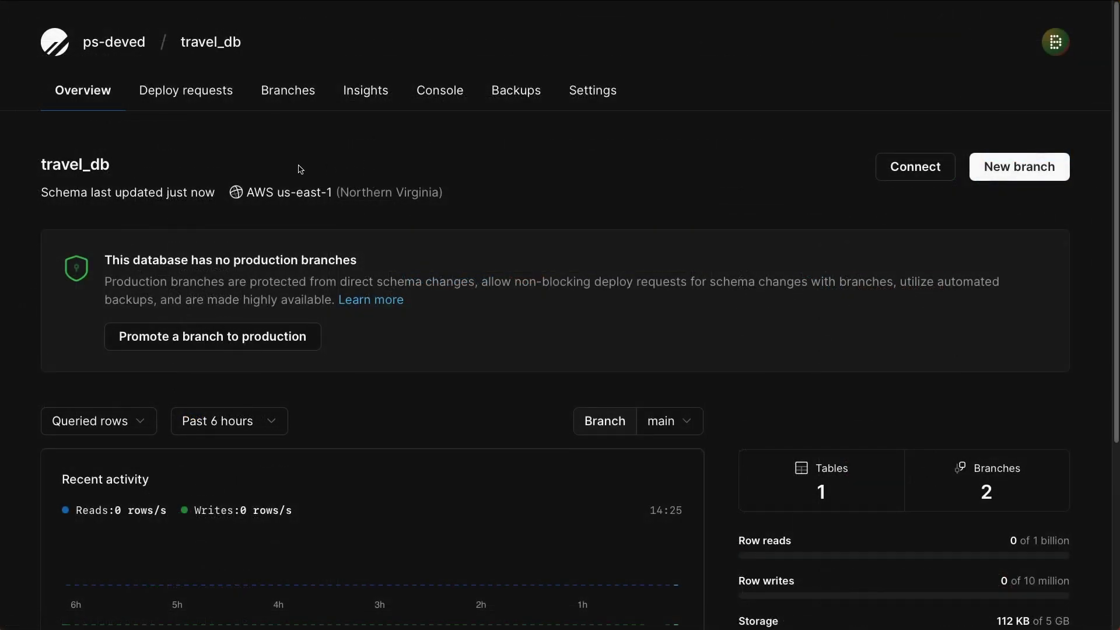
Switch to the PlanetScale dashboard and view the branches of travel_db to check for apidemotest
{"action": "left_click", "coordinate": [294, 100]}
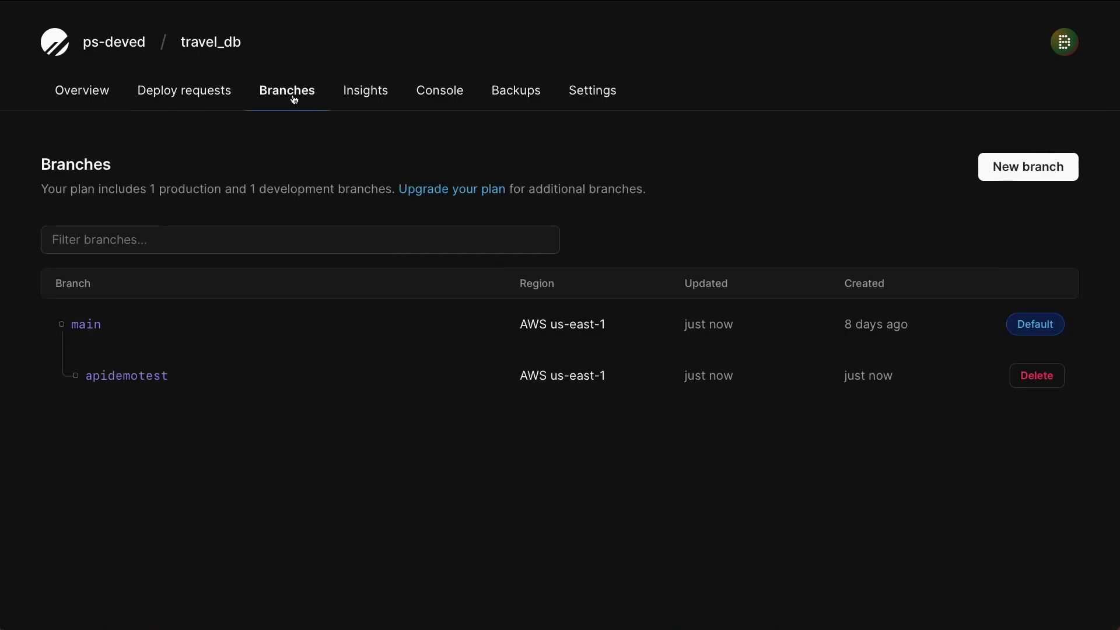